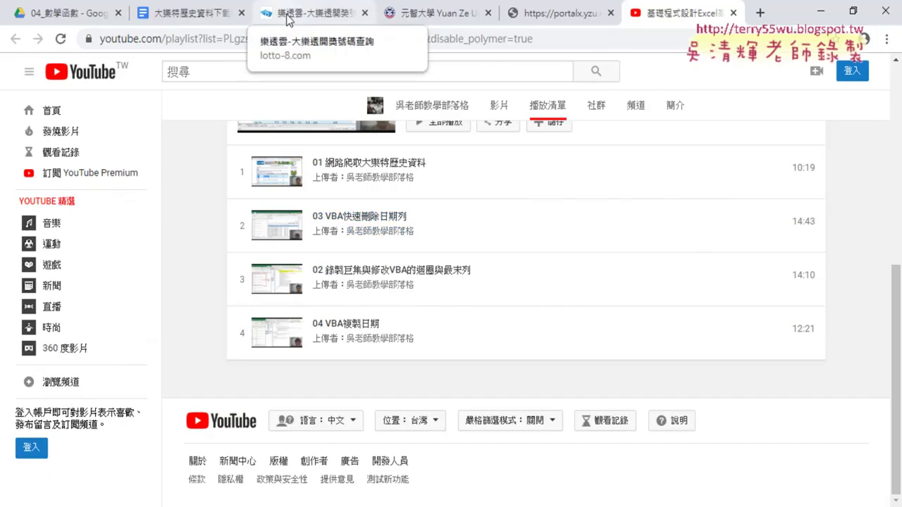
# Bring up the 大樂特歷史資料下載NEW Google Doc and return to the top of the document
pyautogui.click(72, 13)
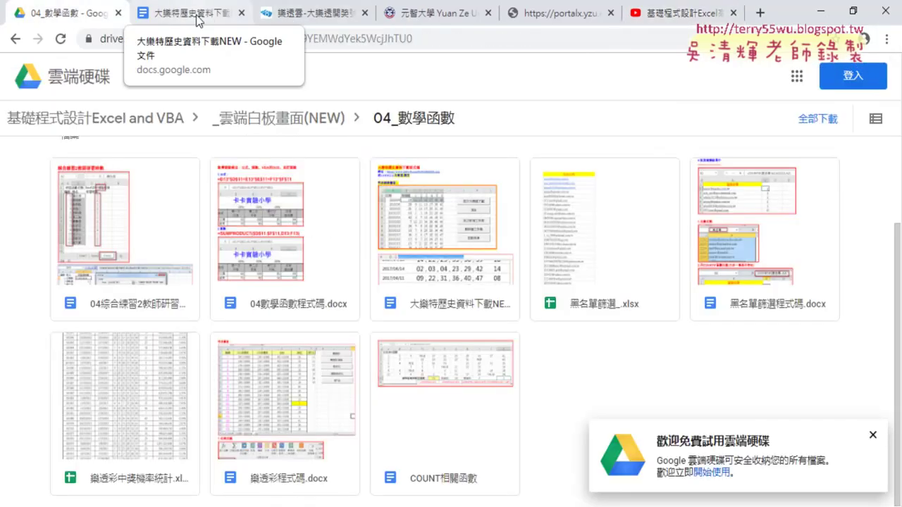
pyautogui.click(200, 14)
pyautogui.scroll(4, 428, 233)
pyautogui.scroll(3, 428, 233)
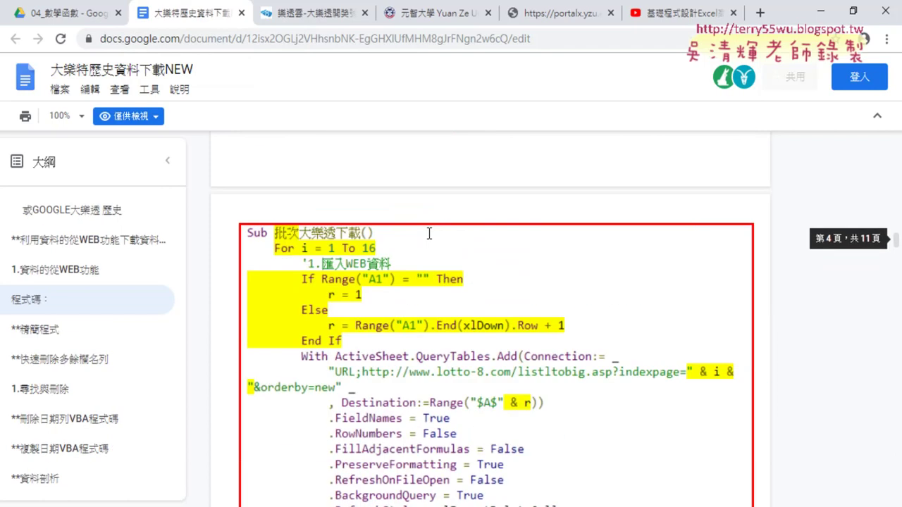
pyautogui.scroll(3, 428, 232)
pyautogui.scroll(3, 428, 233)
pyautogui.scroll(3, 430, 233)
pyautogui.scroll(5, 429, 233)
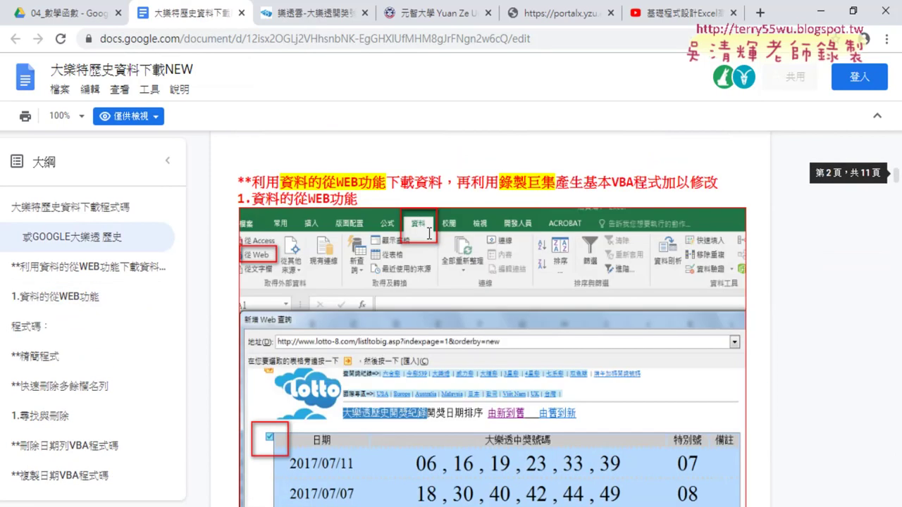
pyautogui.scroll(5, 423, 225)
pyautogui.scroll(5, 415, 211)
pyautogui.scroll(2, 407, 194)
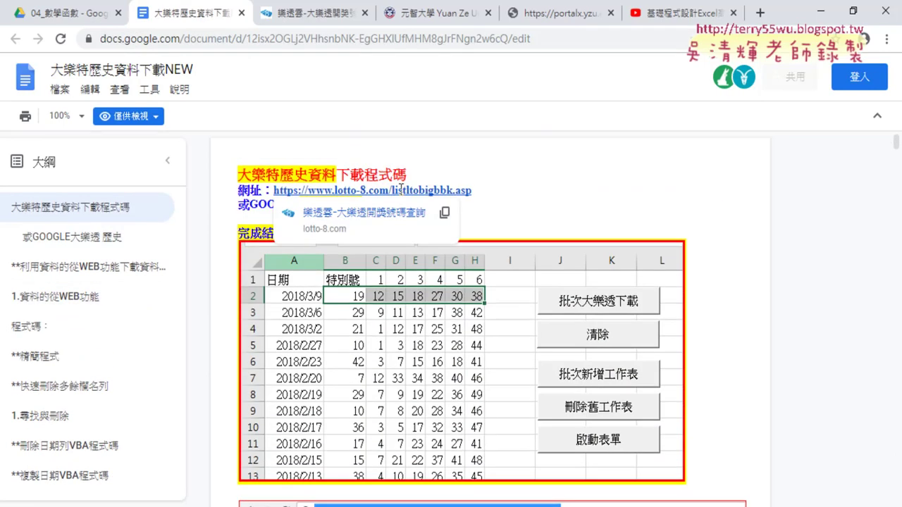
# Open the lotto-8.com 大樂透 results site and select the first draw's numbers, date and full row
pyautogui.click(368, 216)
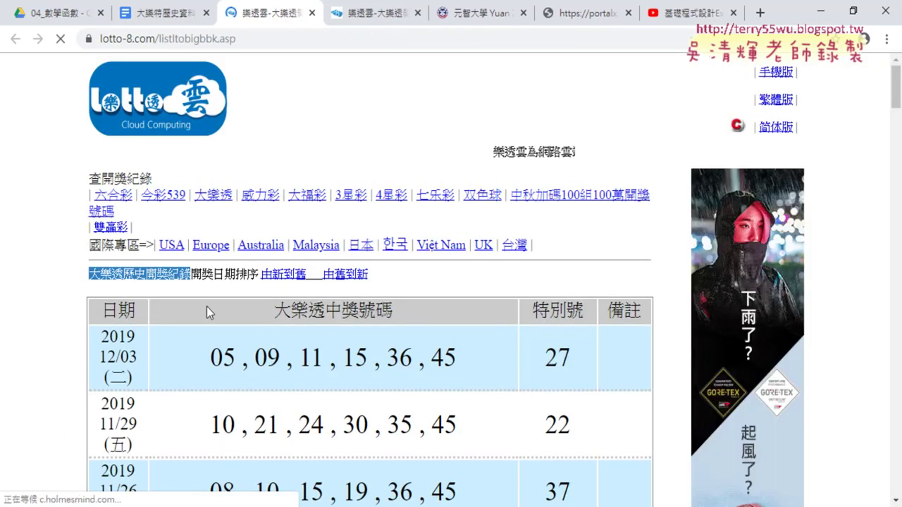
pyautogui.scroll(-2, 207, 307)
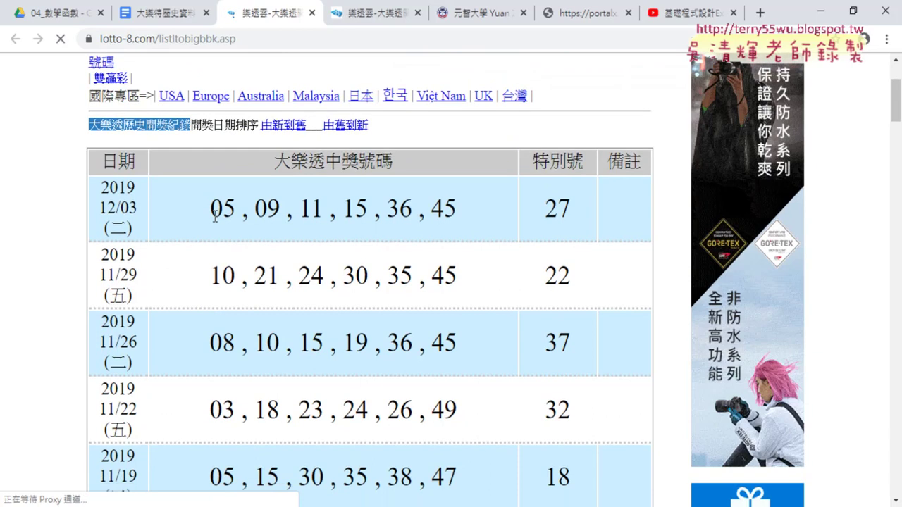
pyautogui.moveTo(211, 210); pyautogui.dragTo(457, 210)
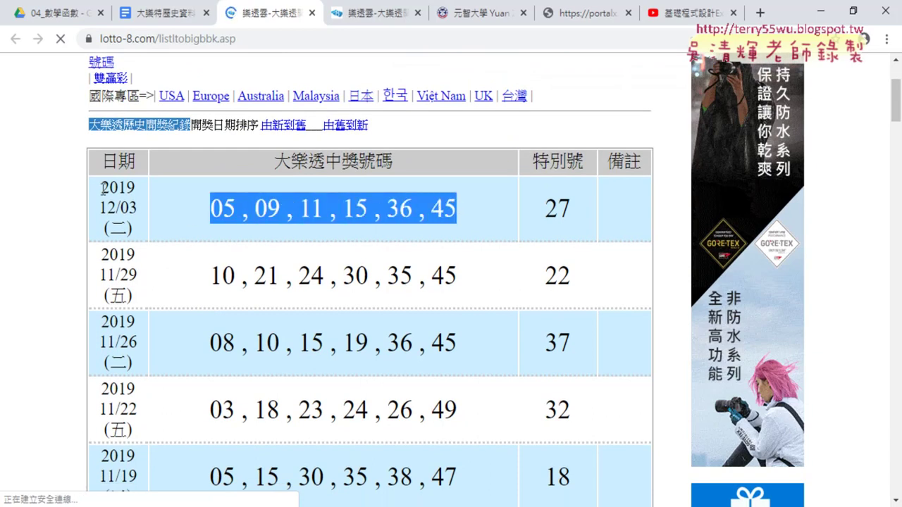
pyautogui.moveTo(103, 188)
pyautogui.mouseDown()
pyautogui.moveTo(145, 227)
pyautogui.moveTo(142, 293)
pyautogui.mouseUp()
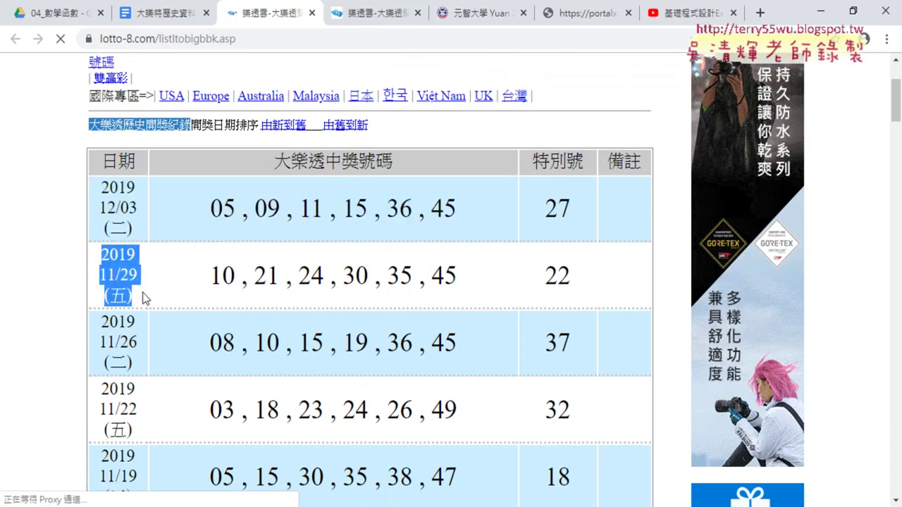
pyautogui.moveTo(102, 190)
pyautogui.mouseDown()
pyautogui.moveTo(148, 233)
pyautogui.moveTo(571, 215)
pyautogui.mouseUp()
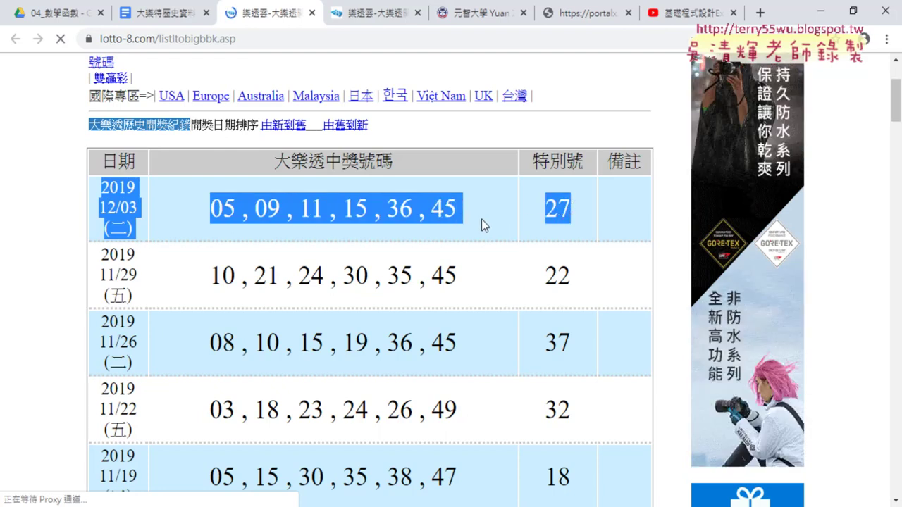
# Scroll down the results page to the page-number links
pyautogui.scroll(1, 480, 224)
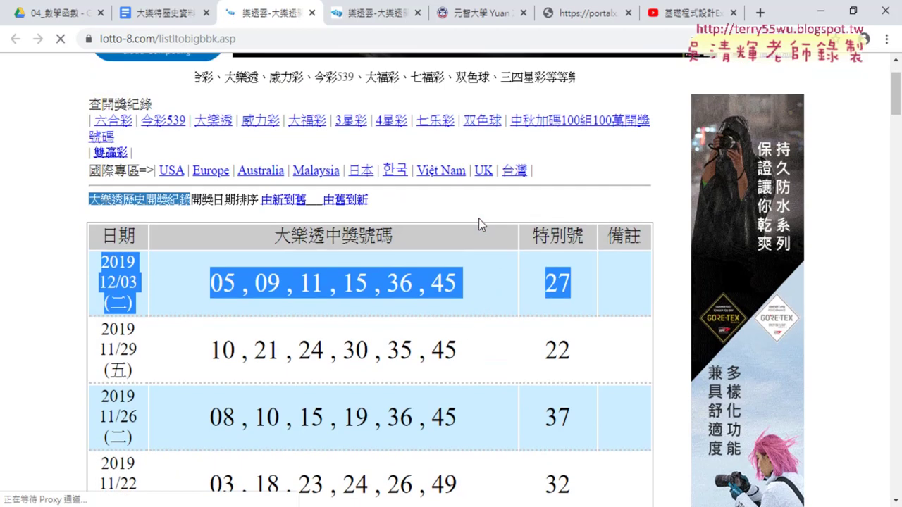
pyautogui.scroll(-1, 479, 224)
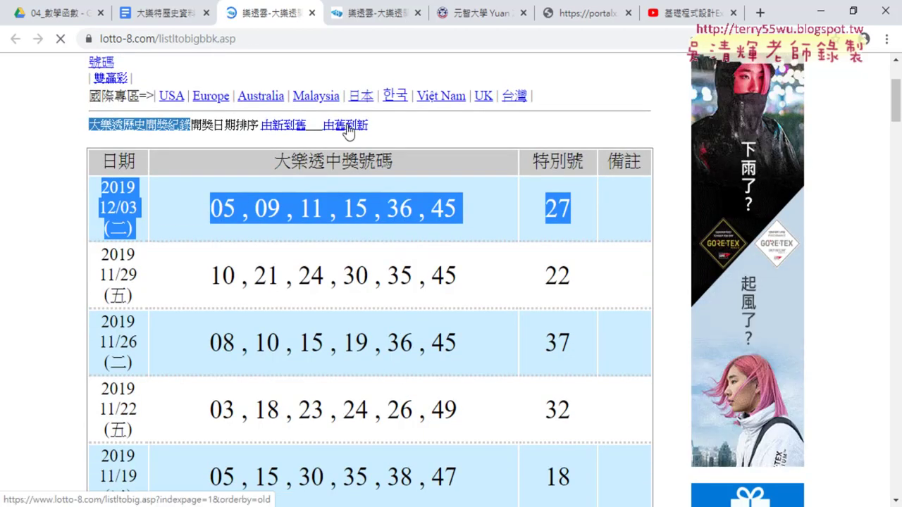
pyautogui.scroll(-3, 341, 262)
pyautogui.scroll(-6, 341, 261)
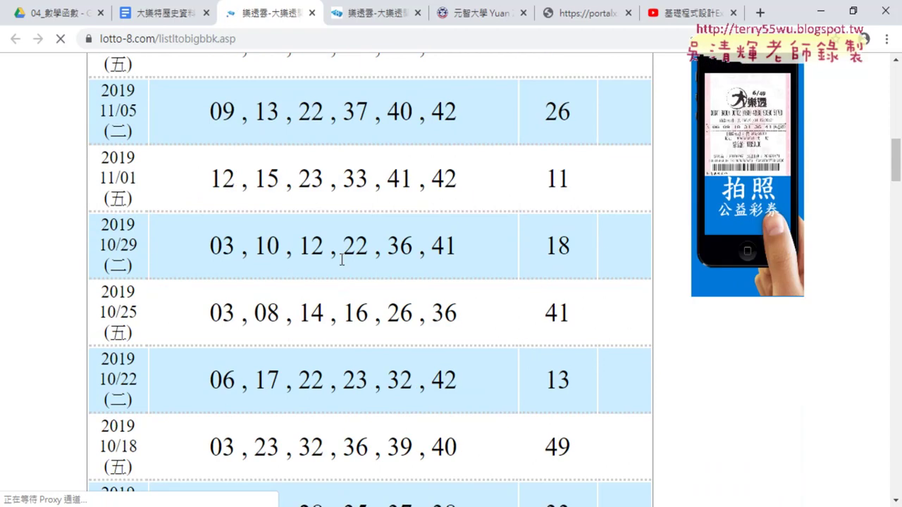
pyautogui.scroll(-8, 340, 257)
pyautogui.scroll(-6, 339, 255)
pyautogui.scroll(-5, 339, 255)
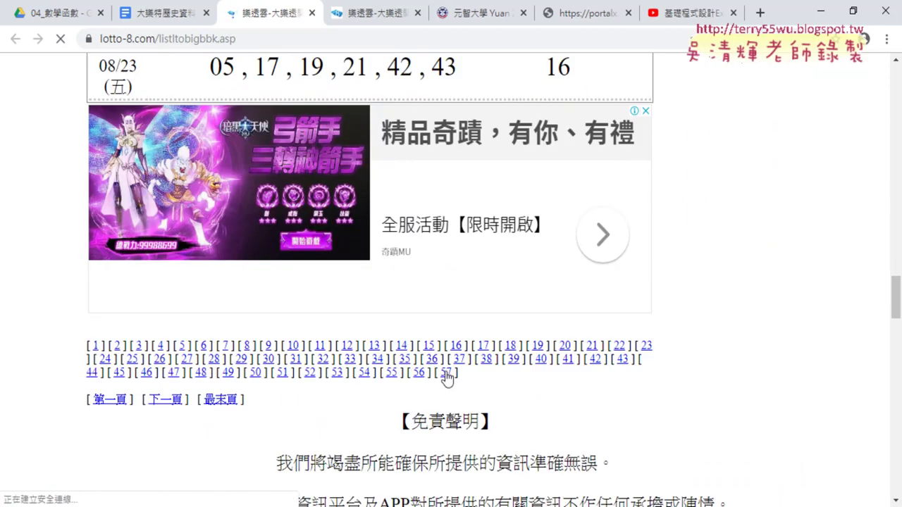
# Load results page [1] and select its web address
pyautogui.click(96, 346)
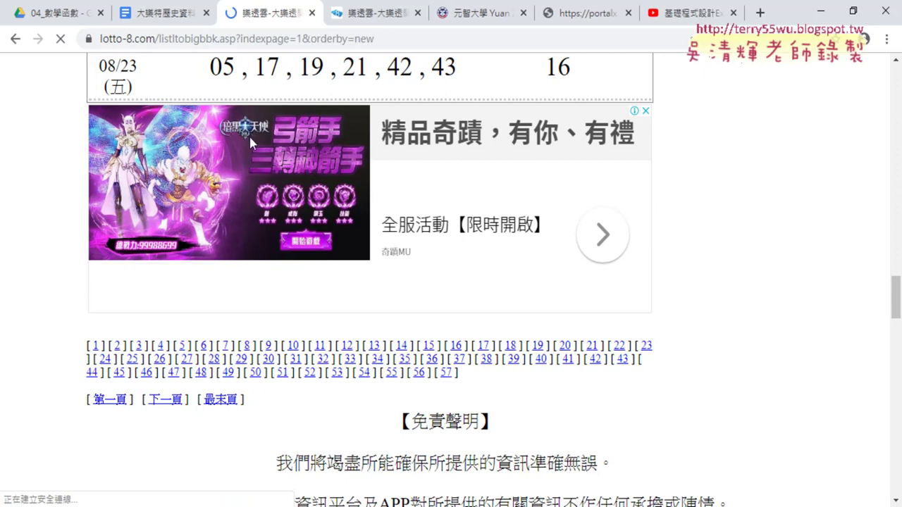
pyautogui.click(350, 44)
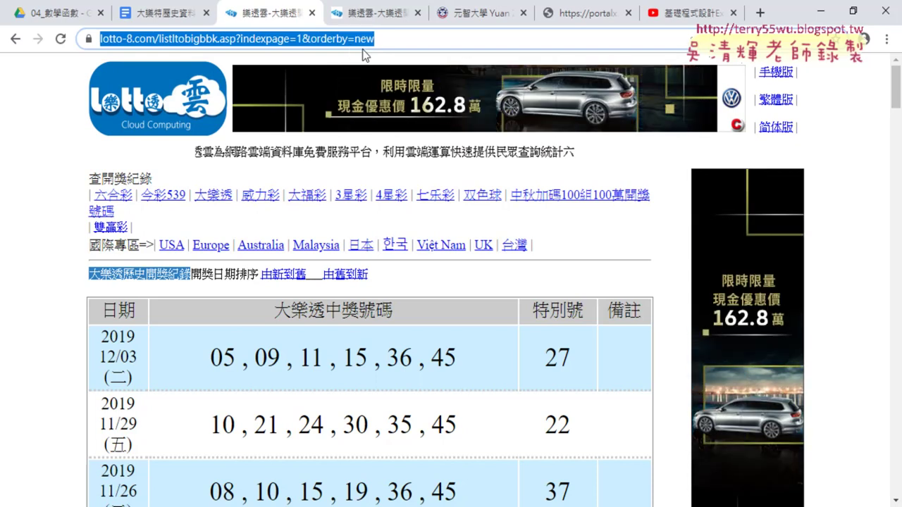
pyautogui.rightClick(362, 40)
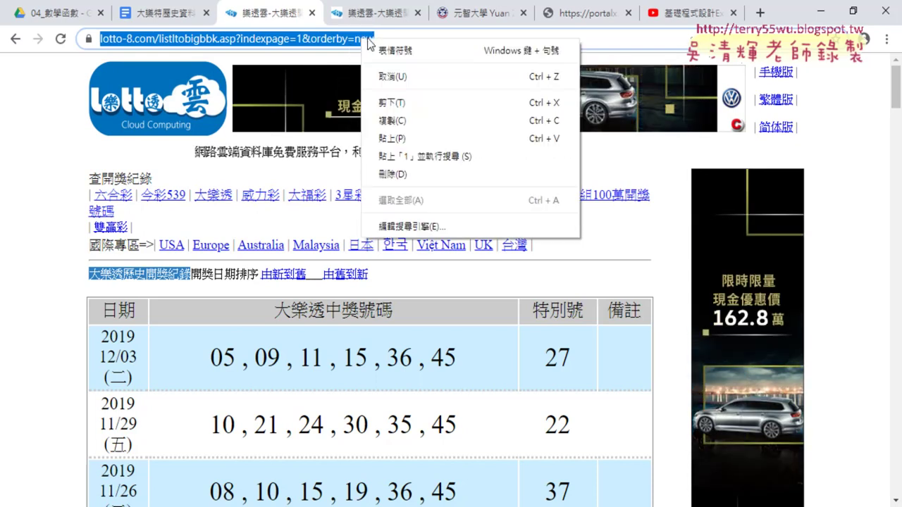
pyautogui.click(303, 39)
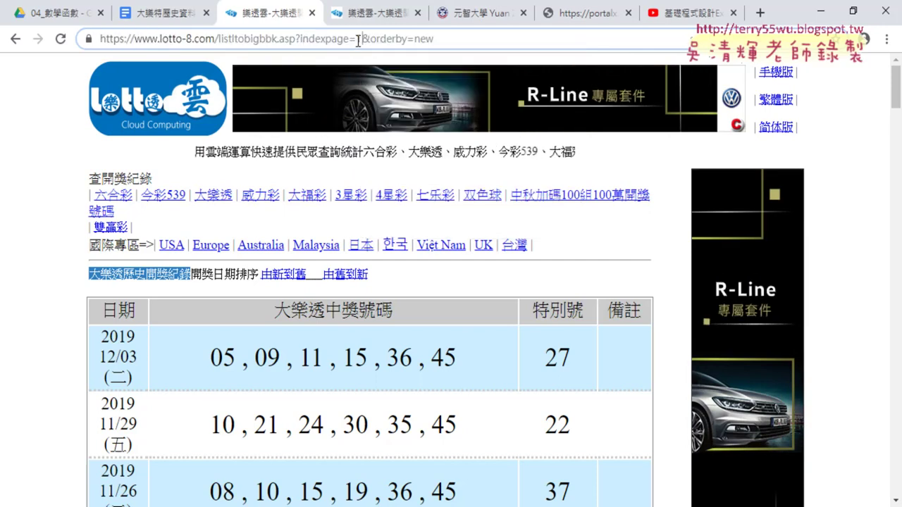
# Copy the full results-page URL with 複製 and switch to the Excel workbook
pyautogui.click(459, 40)
pyautogui.moveTo(458, 40); pyautogui.dragTo(99, 40)
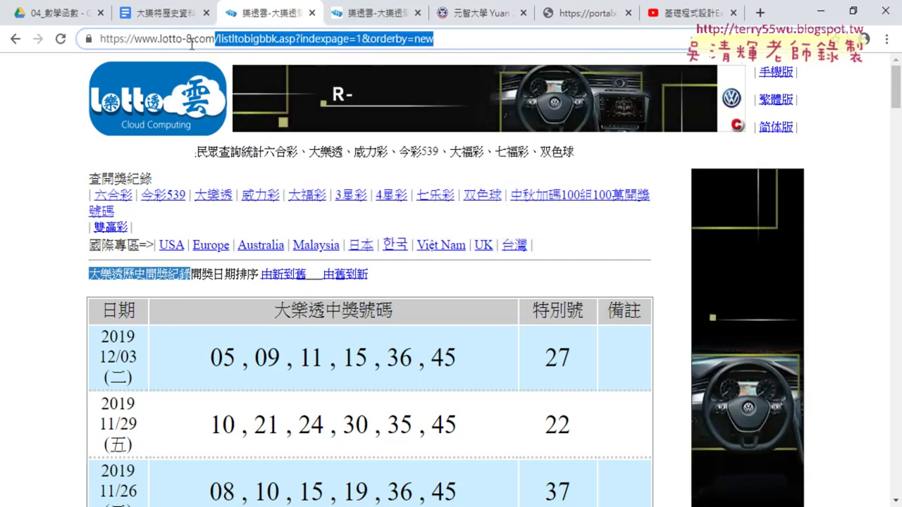
pyautogui.rightClick(362, 40)
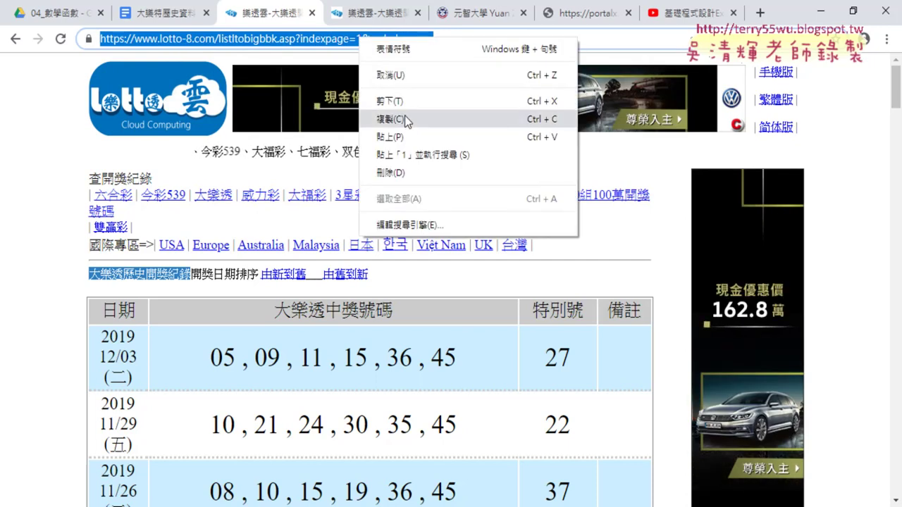
pyautogui.click(404, 118)
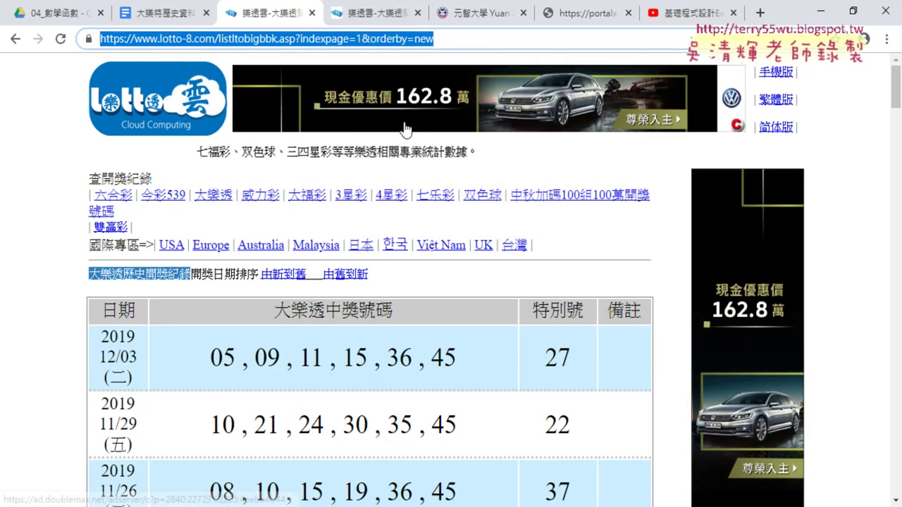
pyautogui.hotkey('alt', 'Tab')
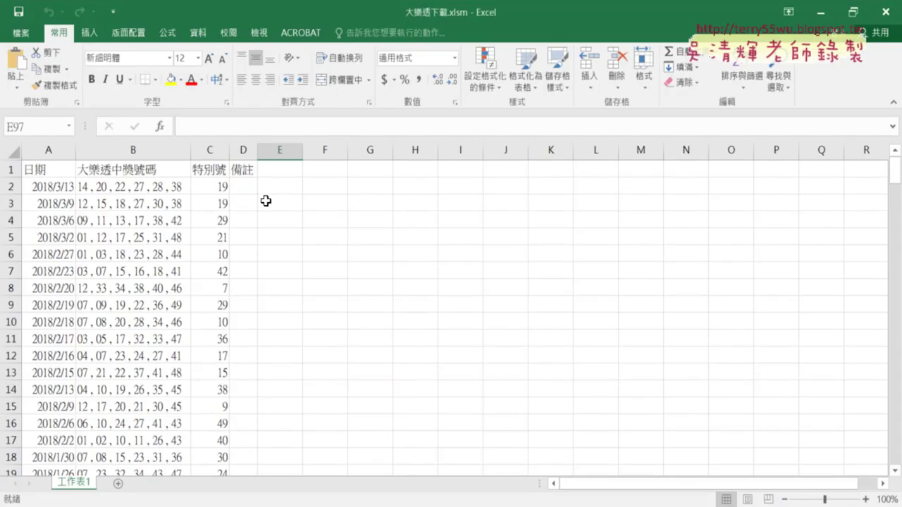
# Add a new sheet and start a 從Web query with the copied lotto-8.com address
pyautogui.click(118, 484)
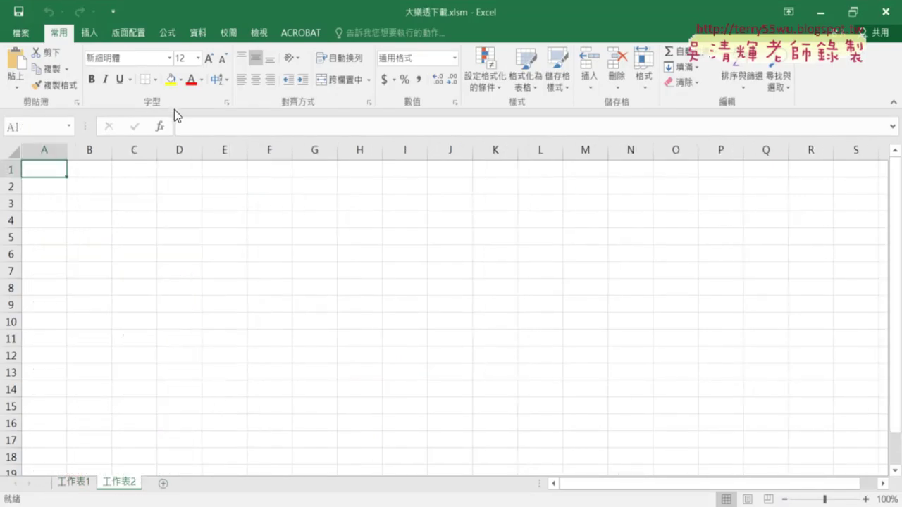
pyautogui.click(198, 33)
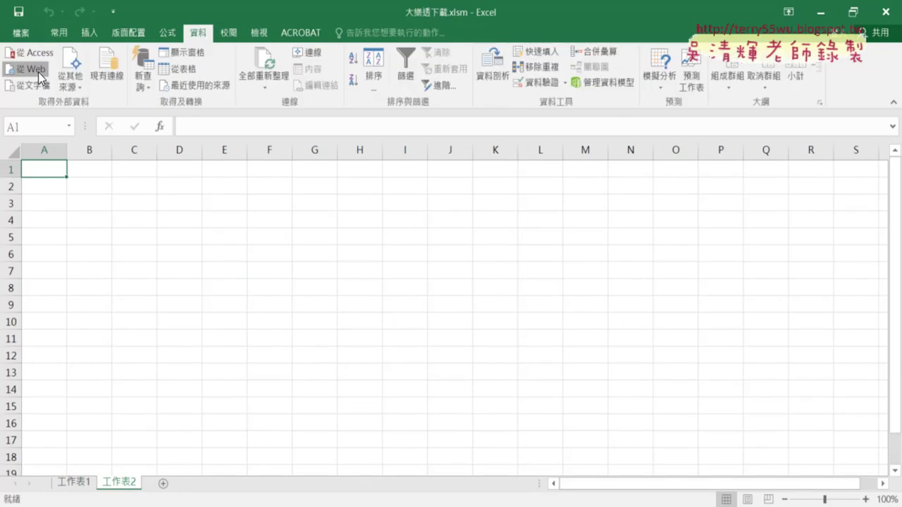
pyautogui.click(38, 72)
pyautogui.rightClick(336, 115)
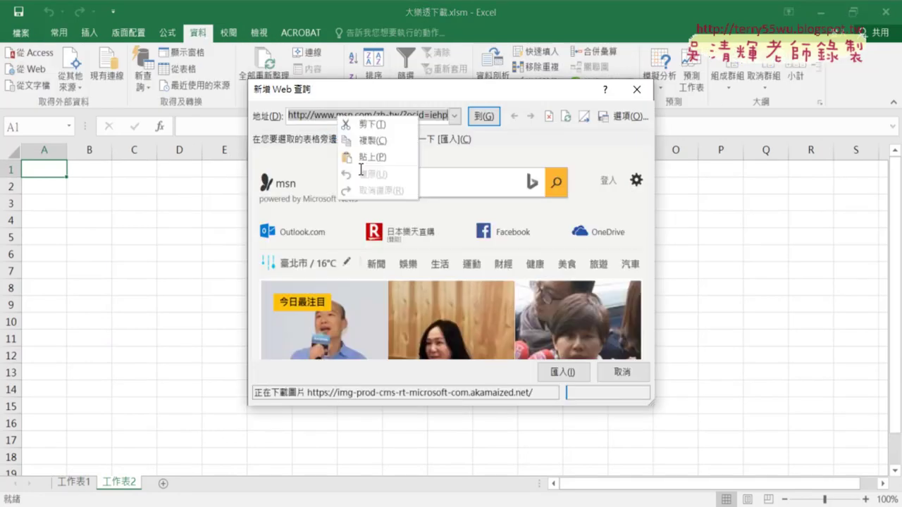
pyautogui.click(374, 158)
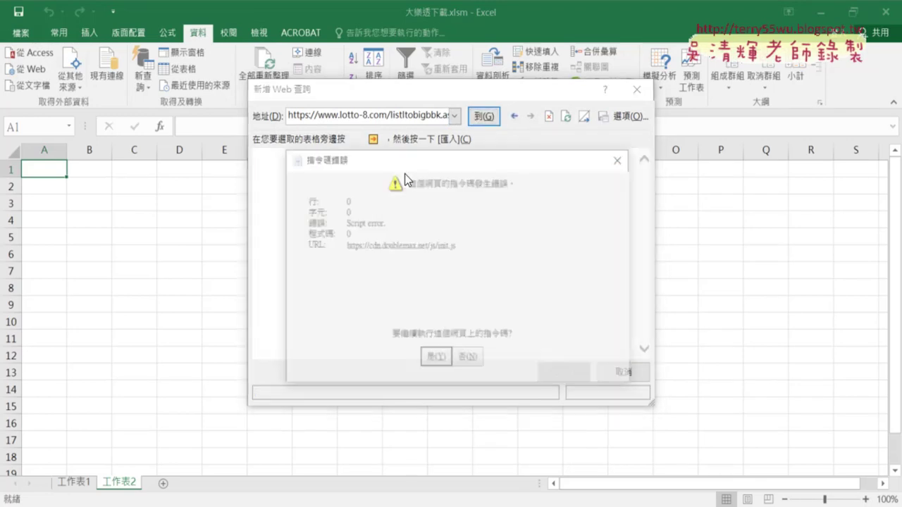
# Load the lotto-8.com page in the query, dismissing the repeated script errors
pyautogui.click(433, 359)
pyautogui.click(433, 359)
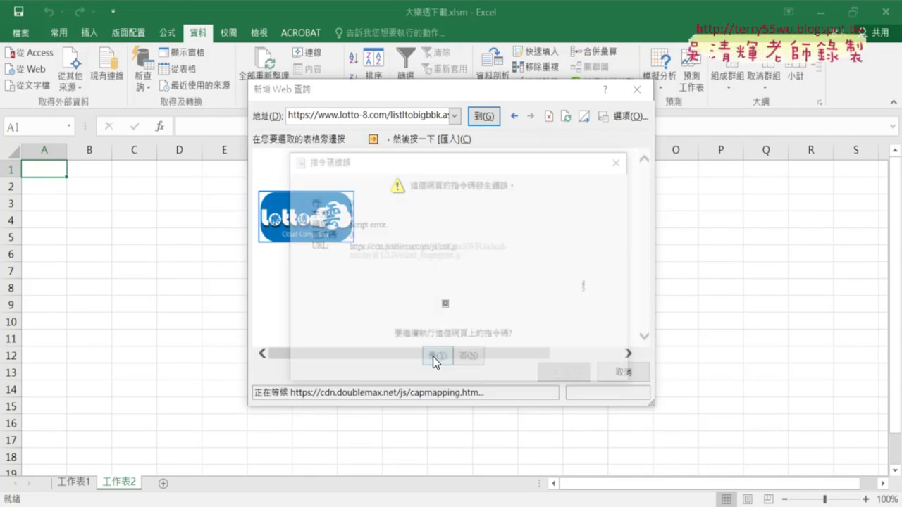
pyautogui.click(433, 357)
pyautogui.click(433, 357)
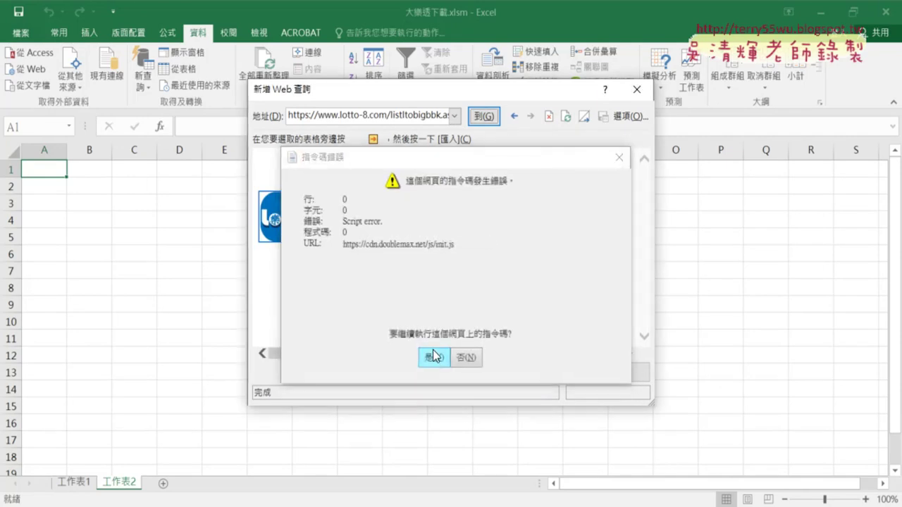
pyautogui.click(432, 357)
pyautogui.click(432, 357)
pyautogui.click(433, 358)
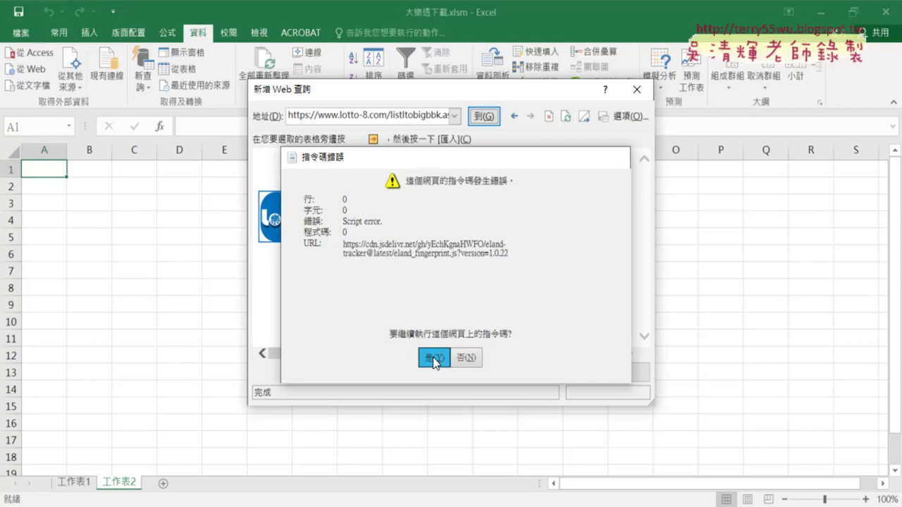
pyautogui.click(433, 357)
# Mark the draw results table and import it at cell A1
pyautogui.scroll(-3, 462, 286)
pyautogui.scroll(-1, 461, 286)
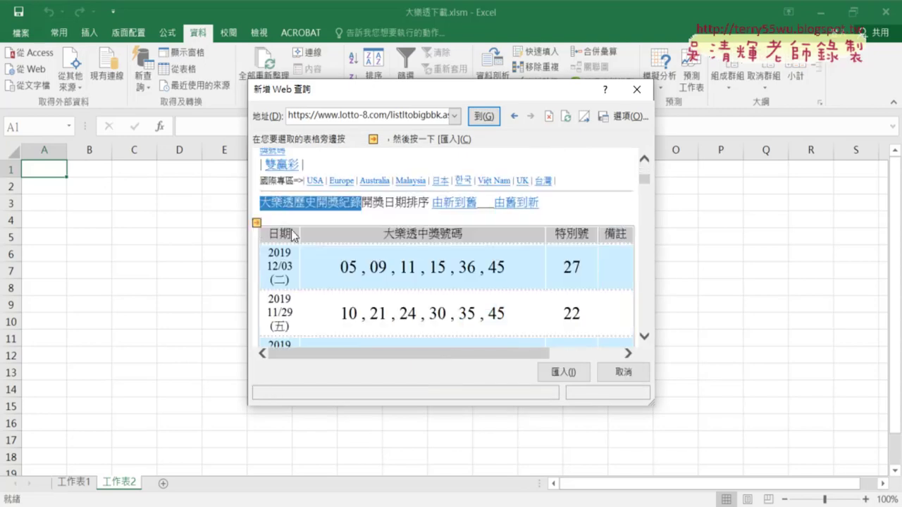
pyautogui.click(256, 224)
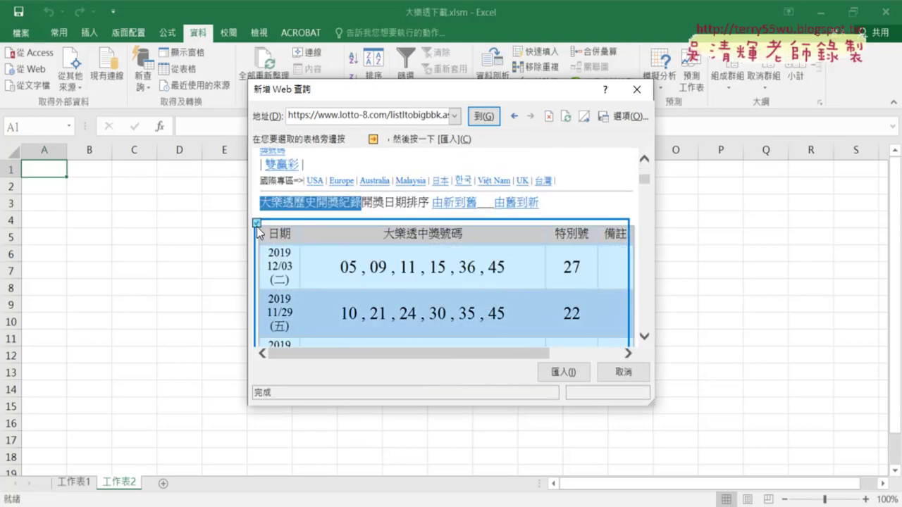
pyautogui.click(556, 372)
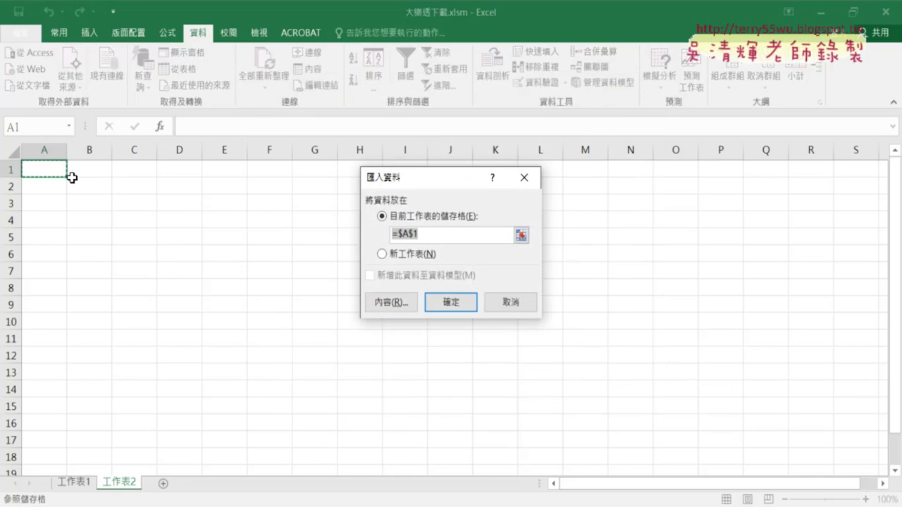
pyautogui.click(455, 302)
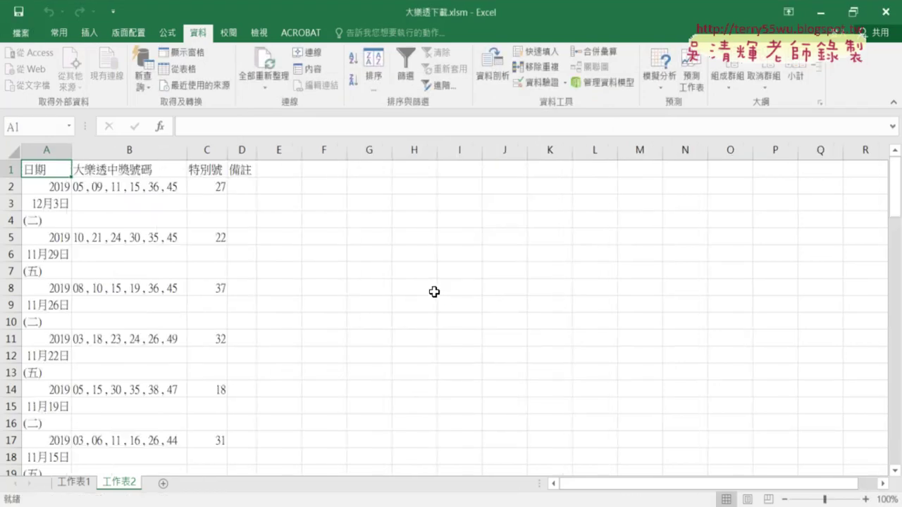
pyautogui.click(58, 205)
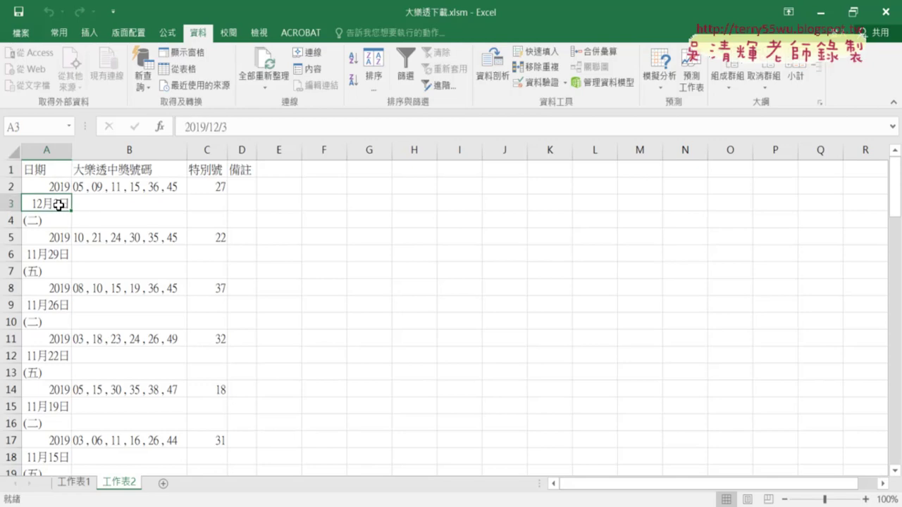
pyautogui.scroll(-4, 98, 220)
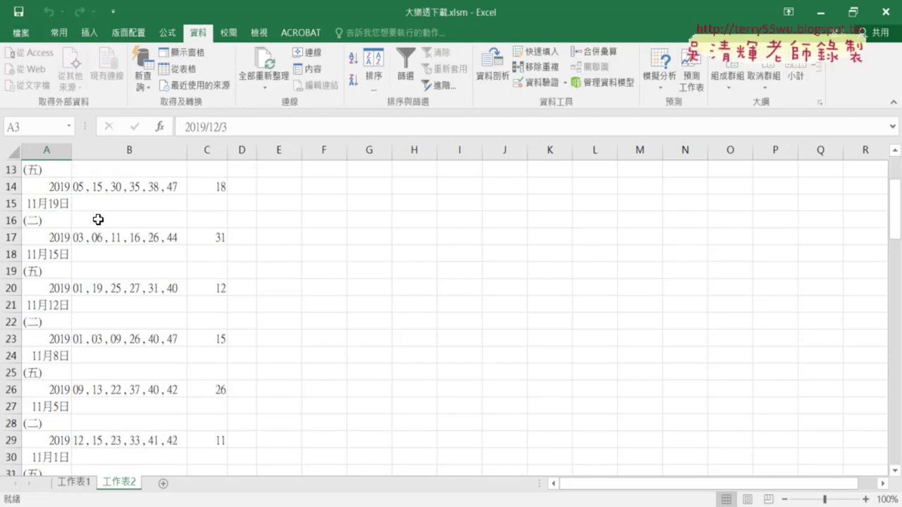
pyautogui.scroll(-7, 98, 219)
pyautogui.scroll(-4, 98, 220)
pyautogui.scroll(-7, 98, 222)
pyautogui.scroll(-4, 98, 222)
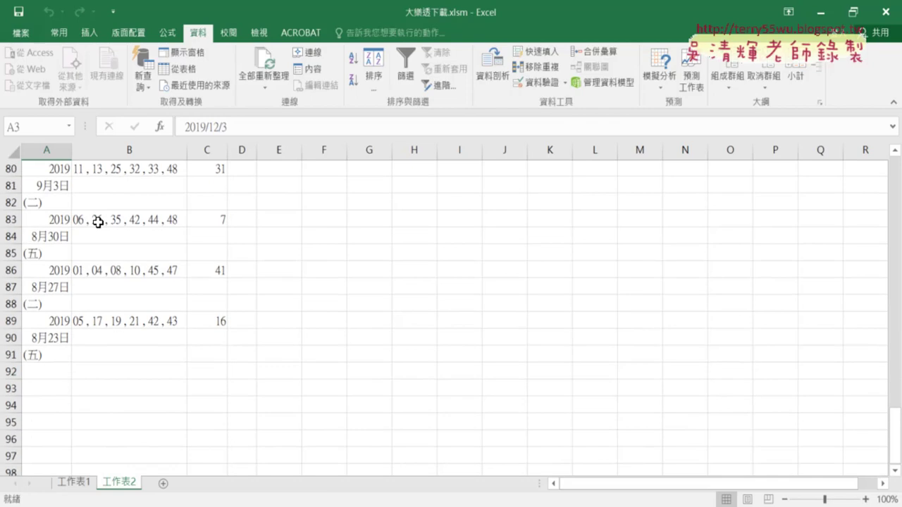
pyautogui.scroll(1, 98, 223)
pyautogui.scroll(3, 98, 223)
pyautogui.scroll(10, 98, 223)
pyautogui.scroll(10, 98, 223)
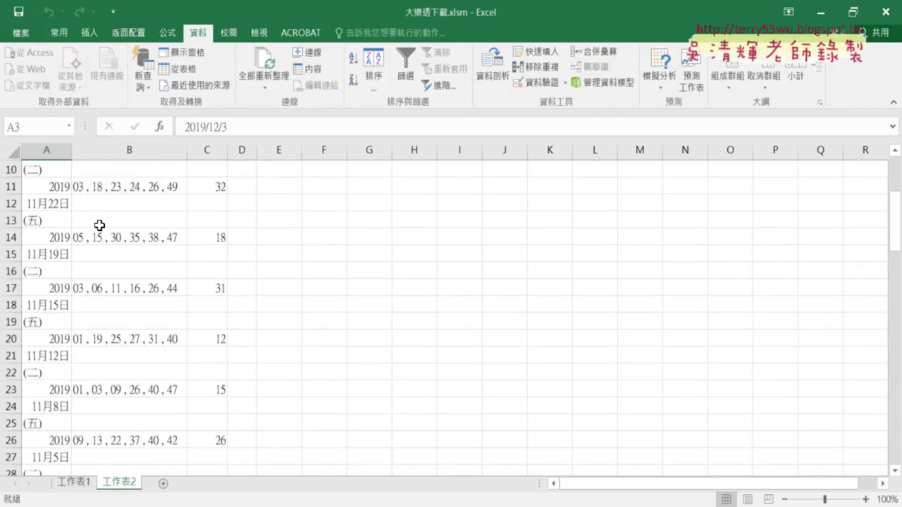
pyautogui.scroll(3, 98, 223)
pyautogui.click(18, 170)
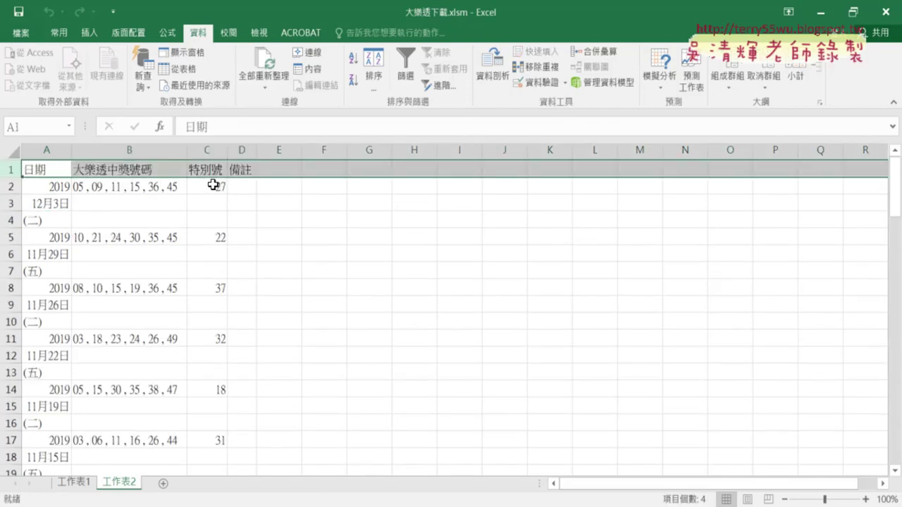
pyautogui.scroll(-9, 231, 230)
pyautogui.scroll(-6, 218, 232)
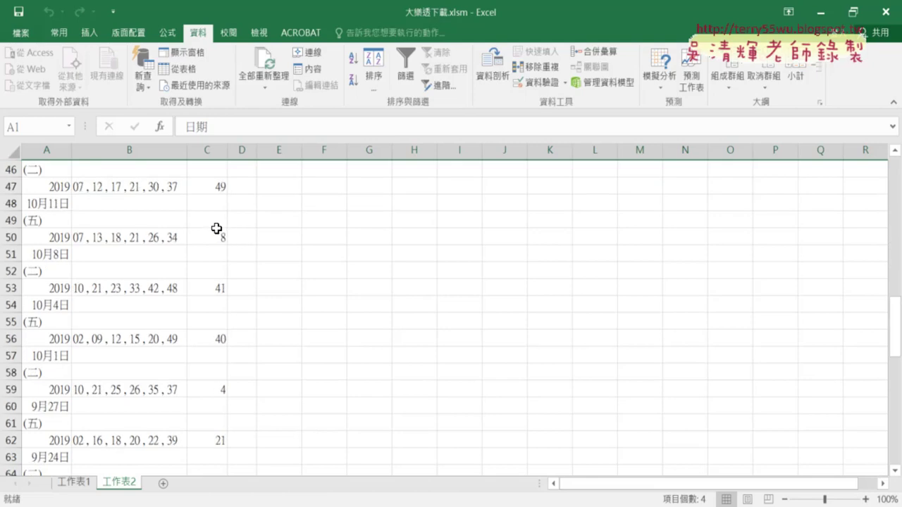
pyautogui.scroll(-8, 218, 231)
pyautogui.scroll(-5, 216, 229)
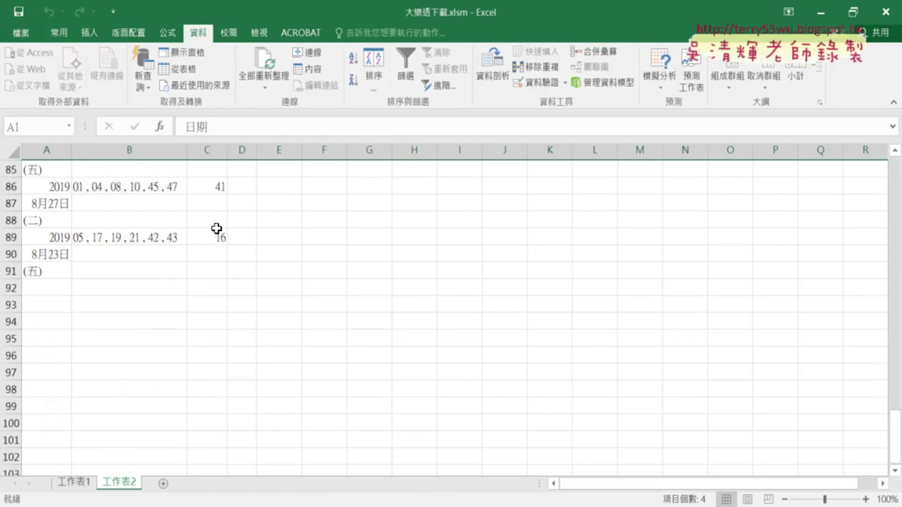
pyautogui.click(11, 287)
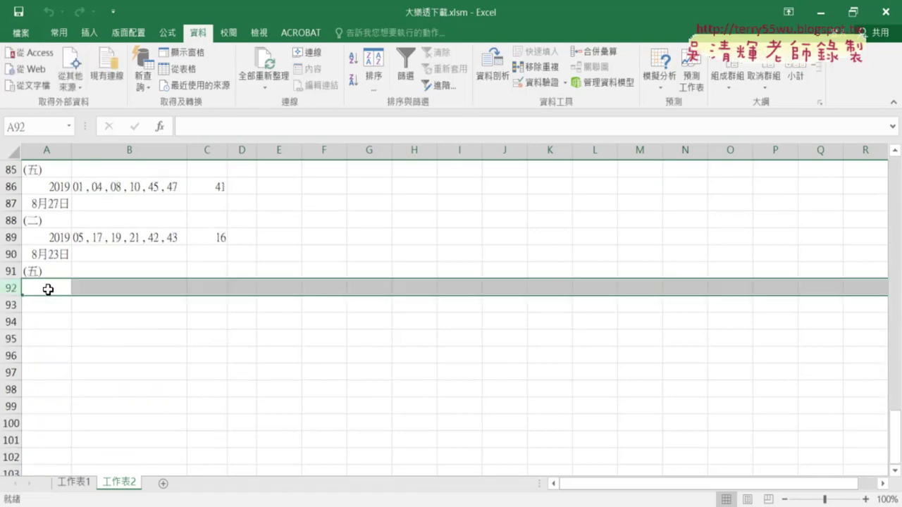
pyautogui.scroll(5, 48, 289)
pyautogui.scroll(11, 48, 289)
pyautogui.scroll(10, 49, 289)
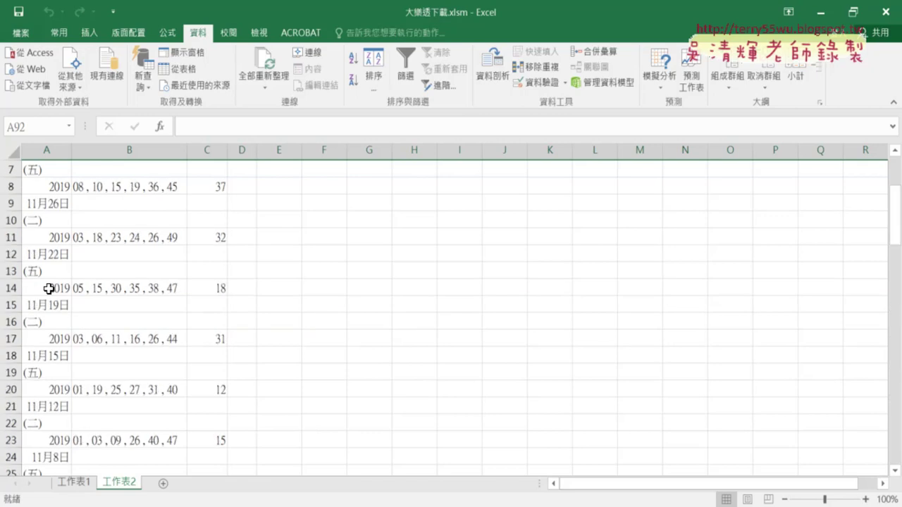
pyautogui.scroll(2, 49, 289)
pyautogui.click(9, 170)
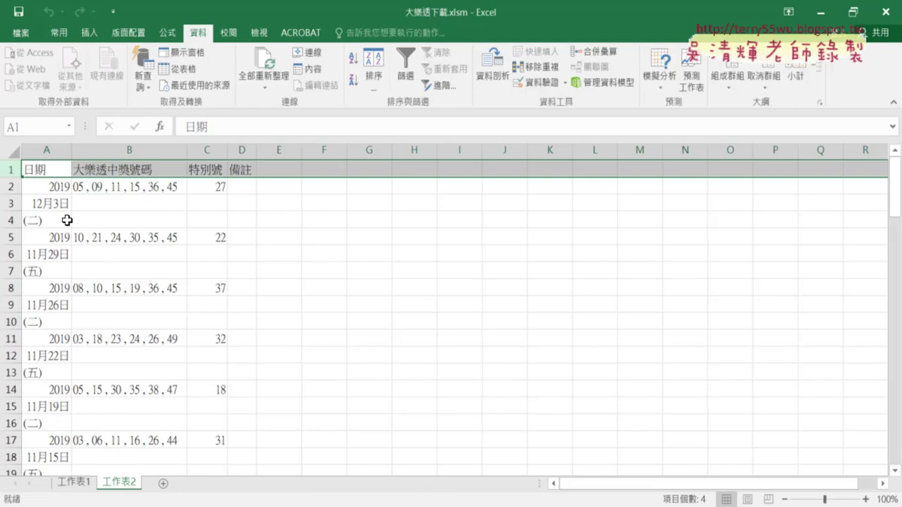
# Copy the 12月3日 date from A3 into A2
pyautogui.click(55, 203)
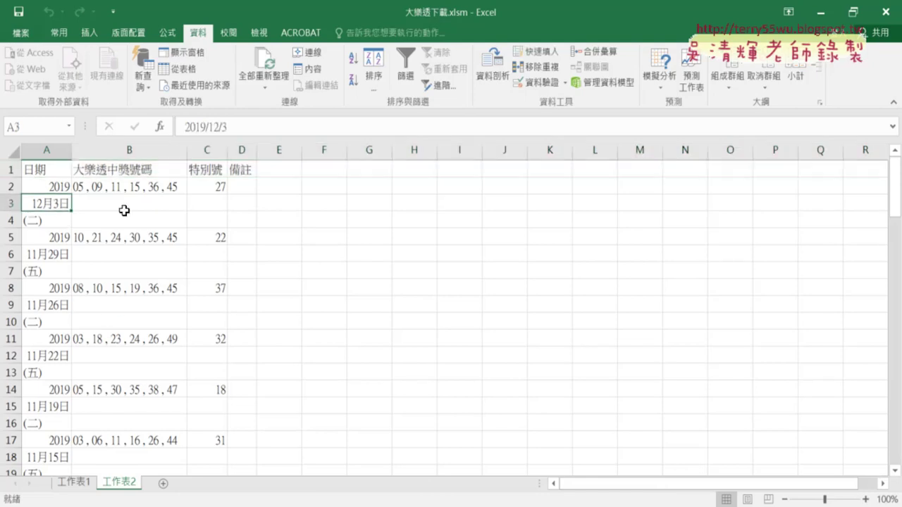
pyautogui.click(58, 189)
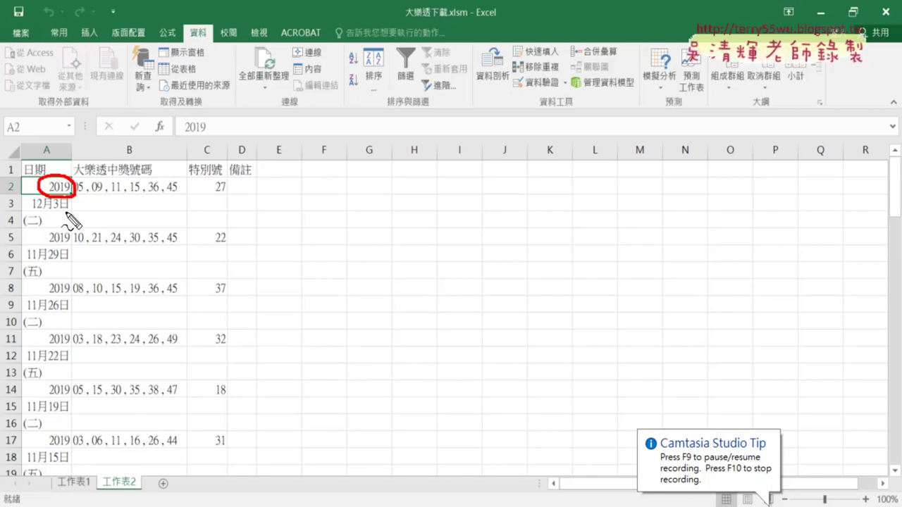
pyautogui.press('Escape')
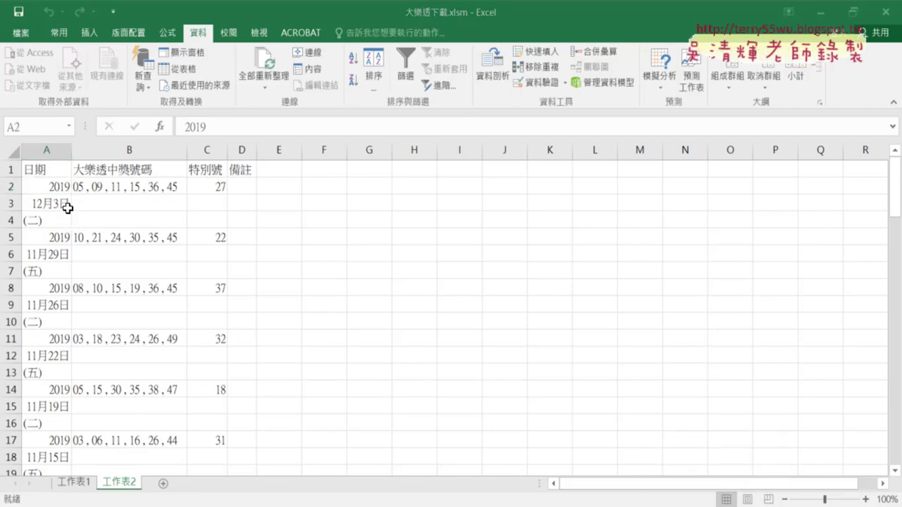
pyautogui.click(44, 206)
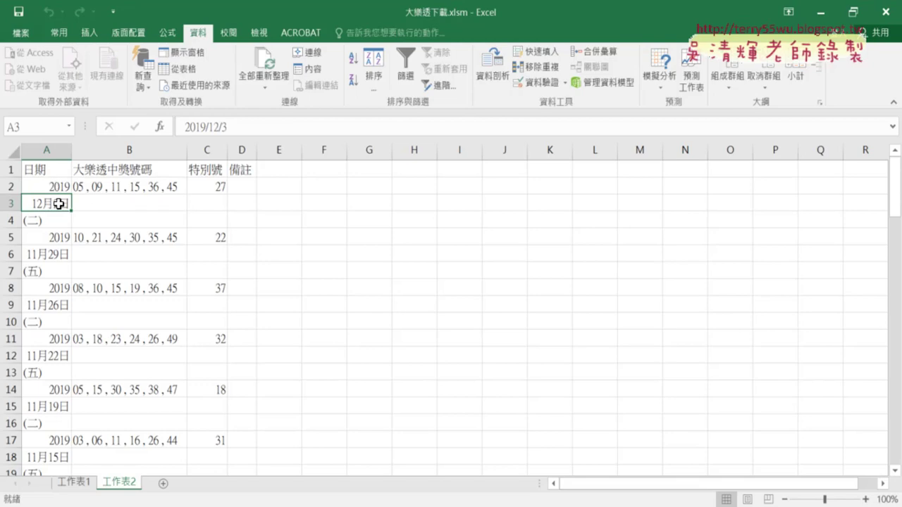
pyautogui.rightClick(58, 205)
pyautogui.click(88, 218)
pyautogui.click(58, 188)
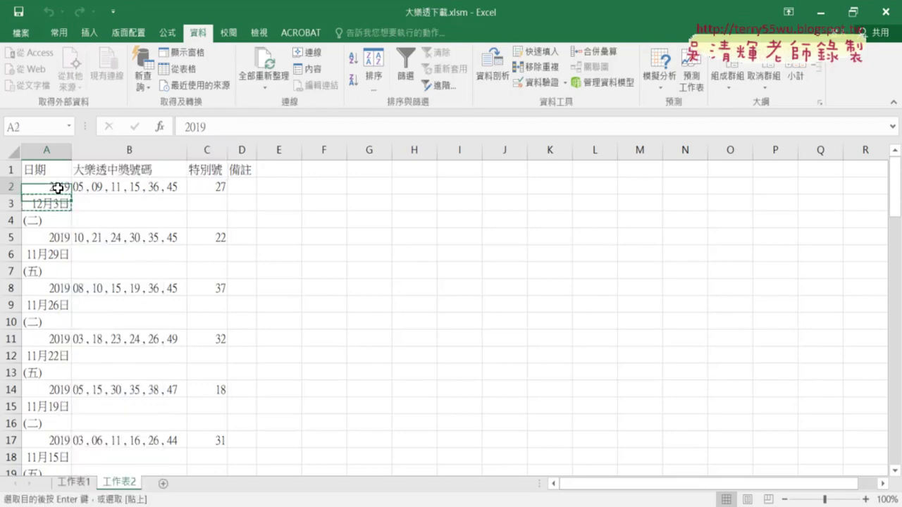
pyautogui.rightClick(58, 188)
pyautogui.click(79, 234)
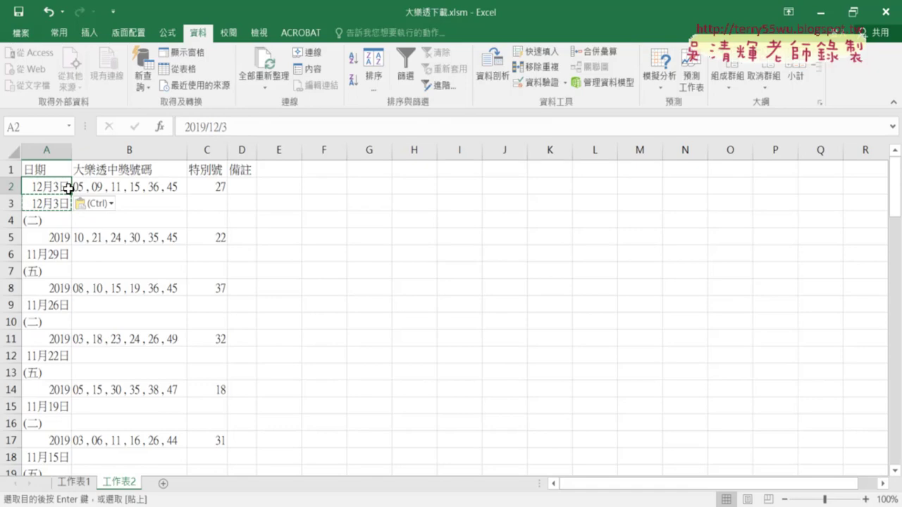
# Format A2 with the yyyy/m/d date type so it shows 2019/12/3
pyautogui.rightClick(63, 189)
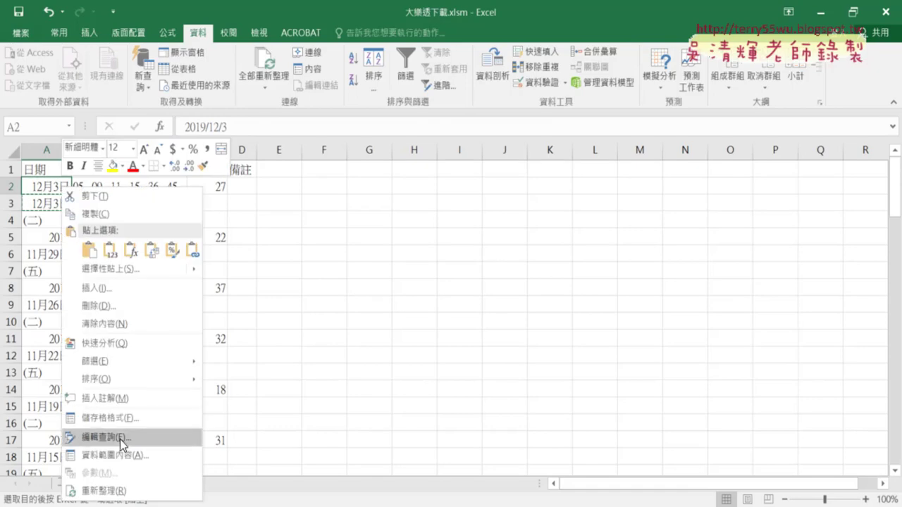
pyautogui.click(127, 419)
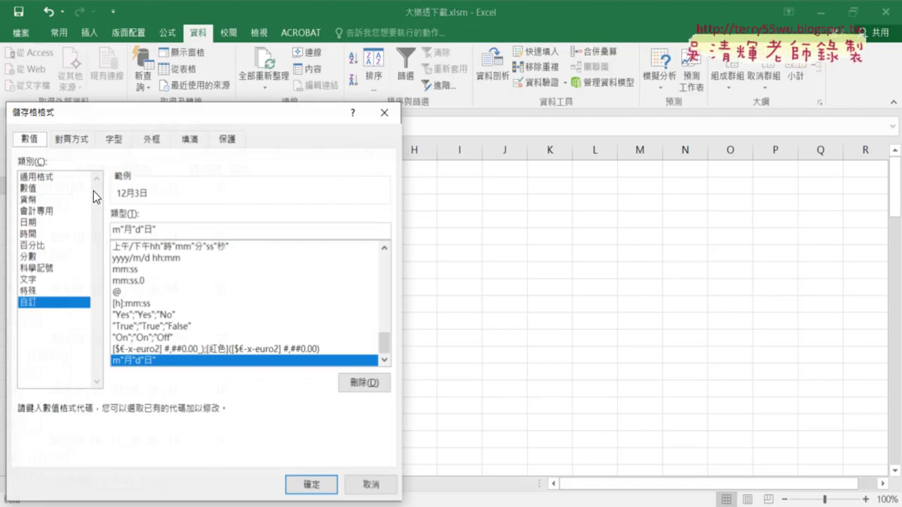
pyautogui.moveTo(203, 116); pyautogui.dragTo(332, 72)
pyautogui.click(177, 177)
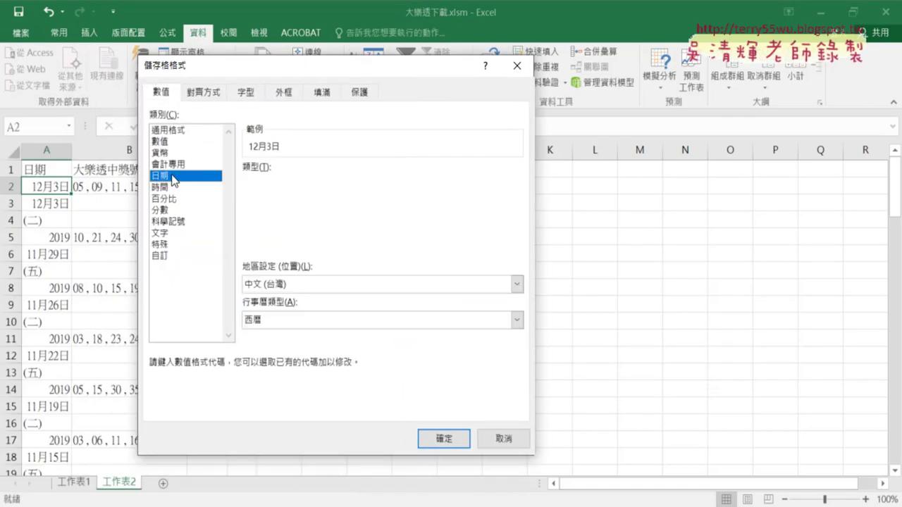
pyautogui.click(447, 439)
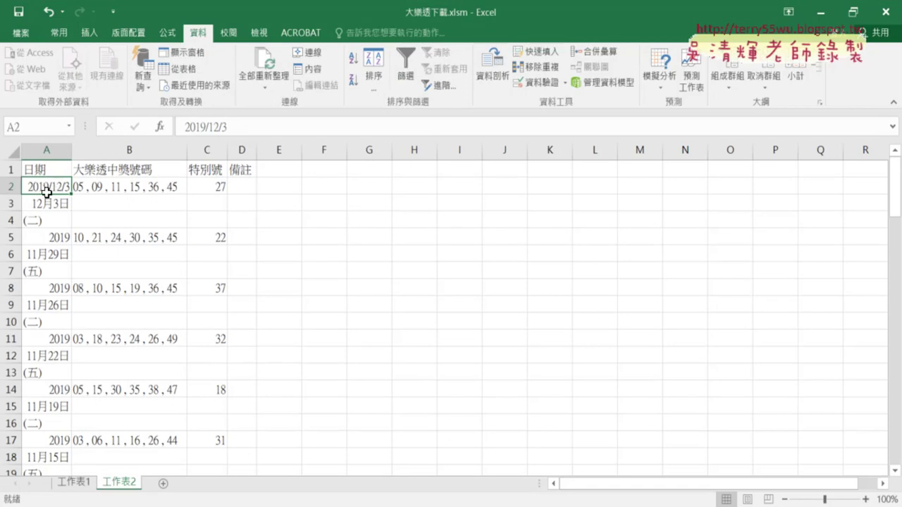
# Delete rows 3–4 (12月3日, (二)), then select the 11月29日 and (五) rows
pyautogui.moveTo(13, 203); pyautogui.dragTo(13, 220)
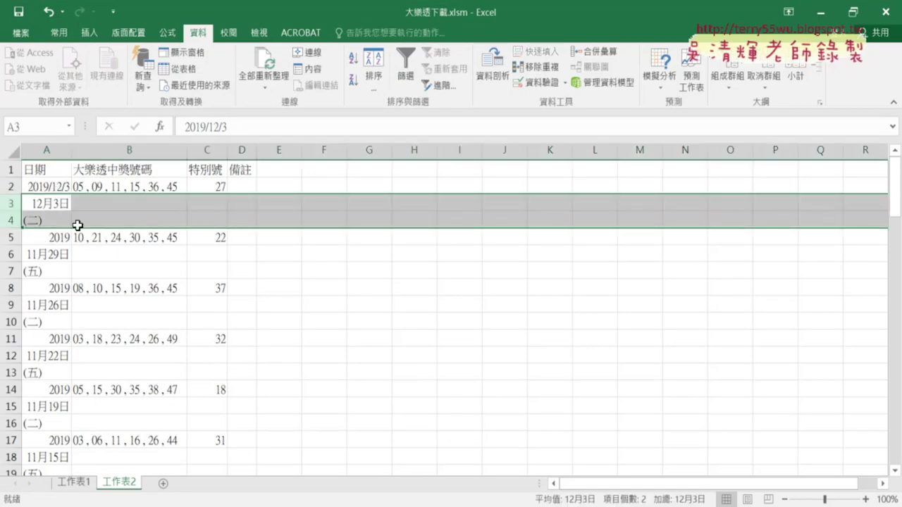
pyautogui.rightClick(136, 220)
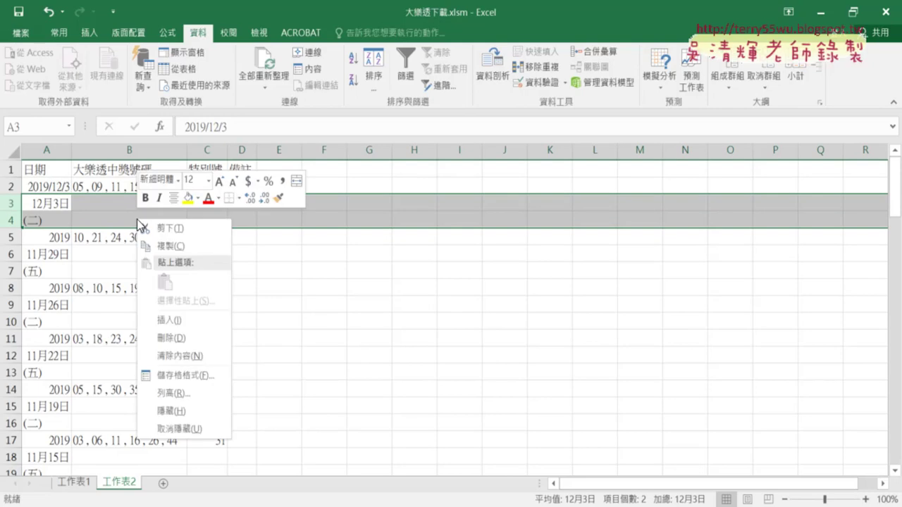
pyautogui.click(187, 339)
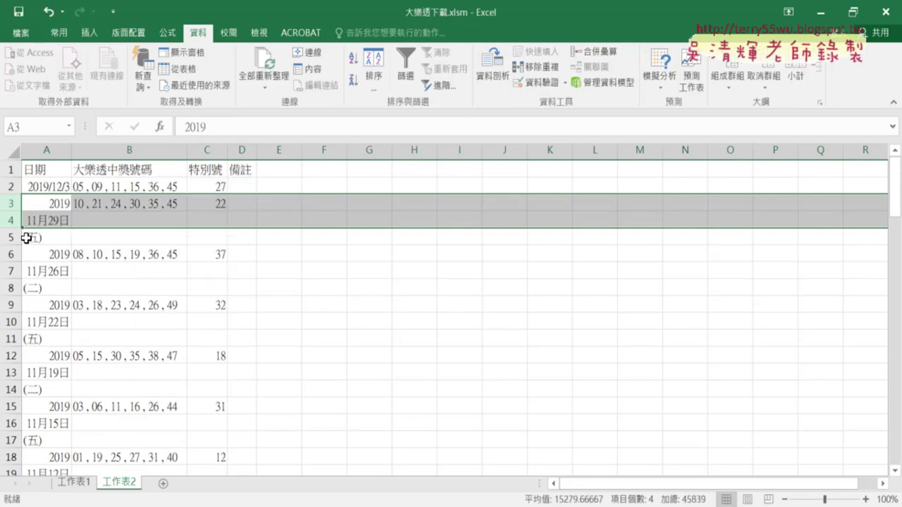
pyautogui.moveTo(12, 237); pyautogui.dragTo(12, 252)
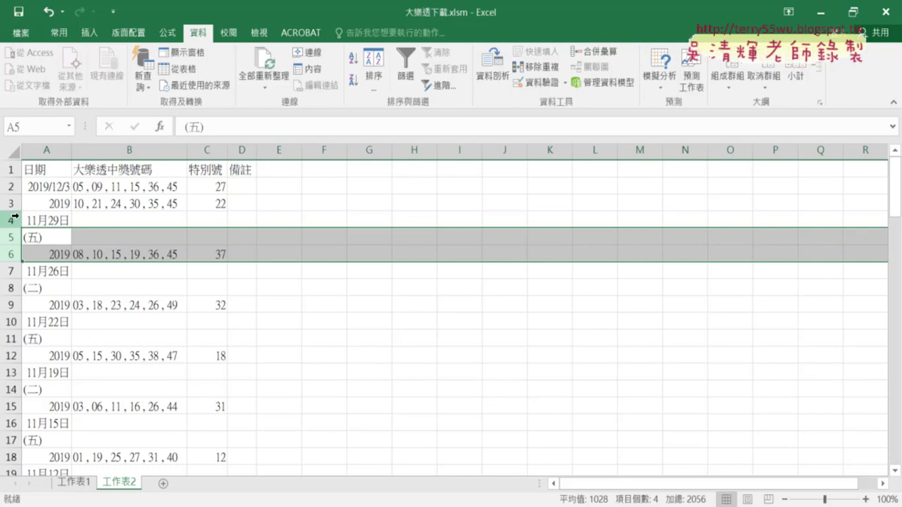
pyautogui.moveTo(14, 219); pyautogui.dragTo(14, 236)
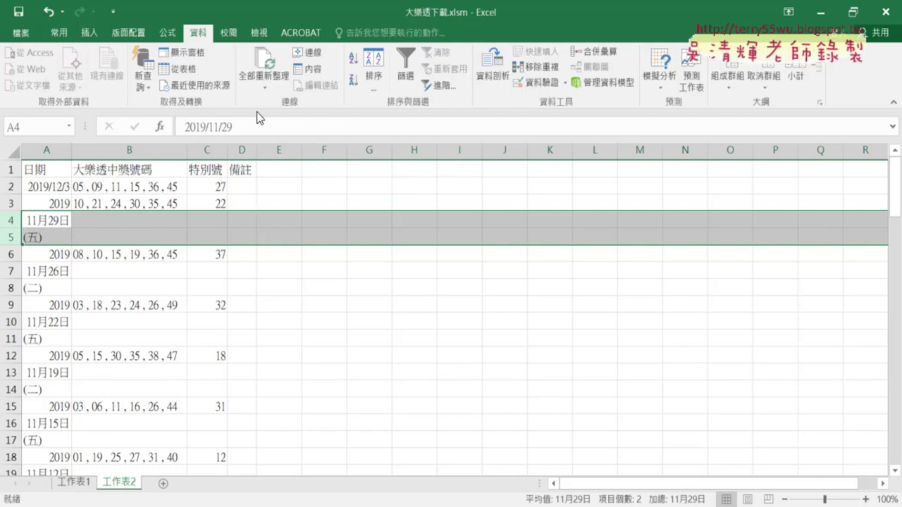
# Enable the 開發人員 (Developer) ribbon tab in Excel Options, then return to the tutorial notes
pyautogui.click(113, 11)
pyautogui.click(142, 267)
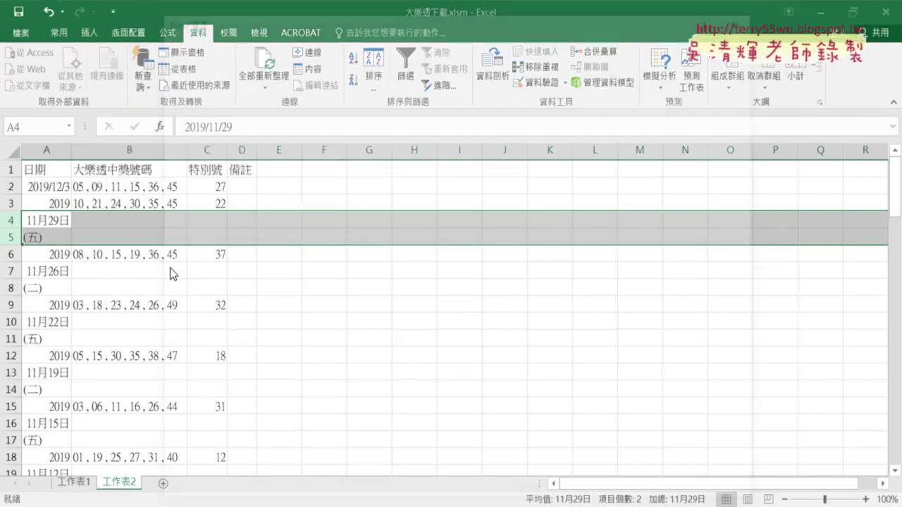
pyautogui.click(180, 160)
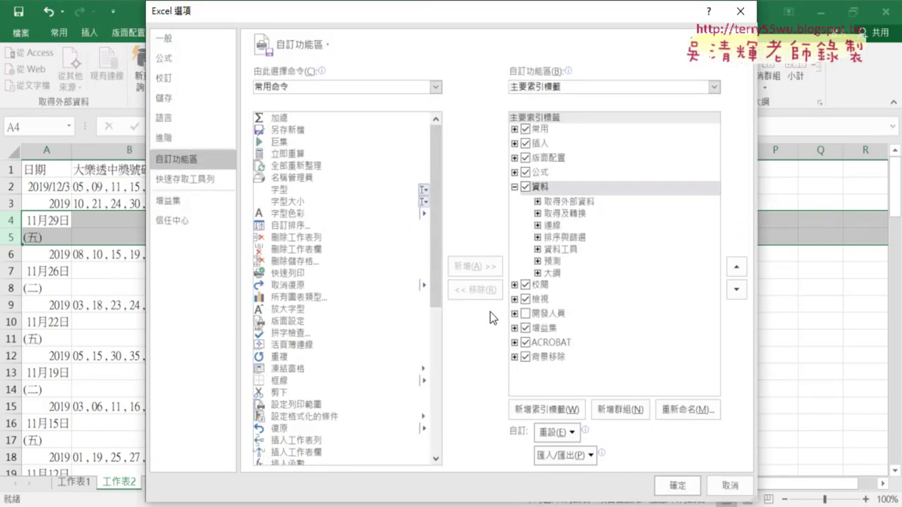
pyautogui.click(532, 310)
pyautogui.click(678, 485)
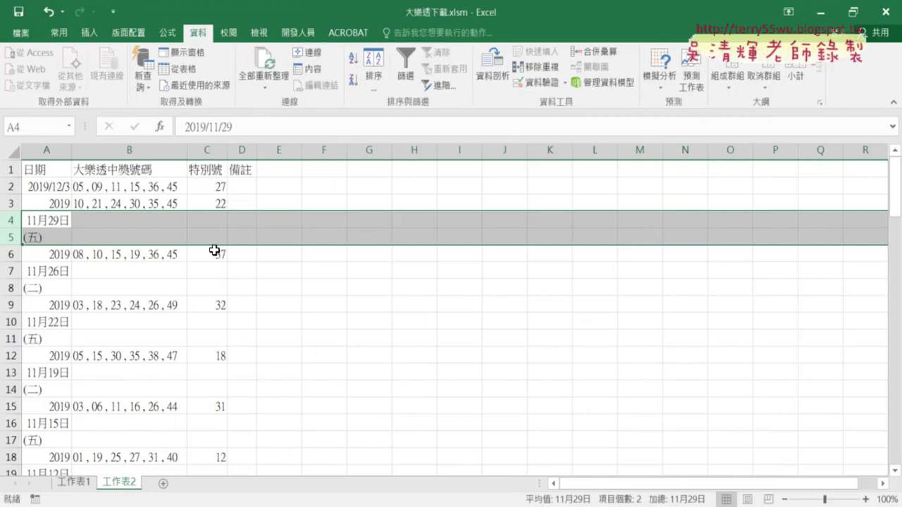
pyautogui.click(297, 30)
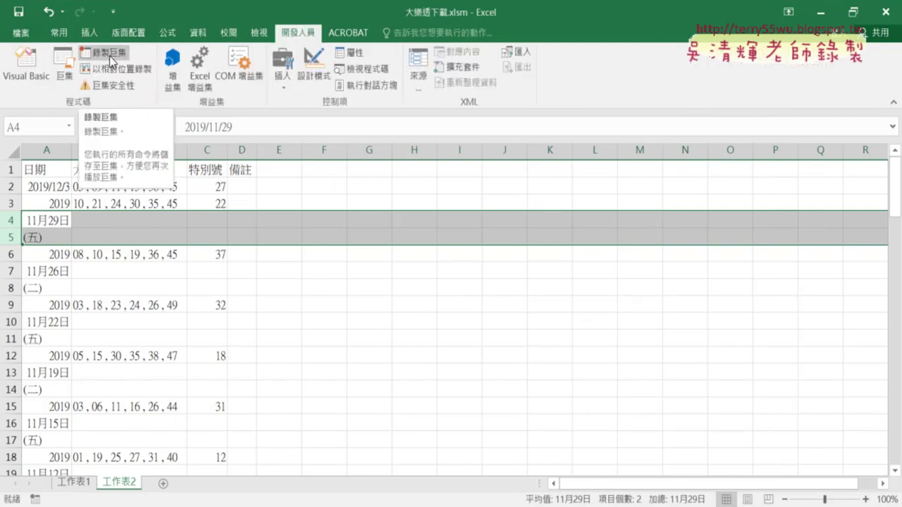
pyautogui.hotkey('alt', 'Tab')
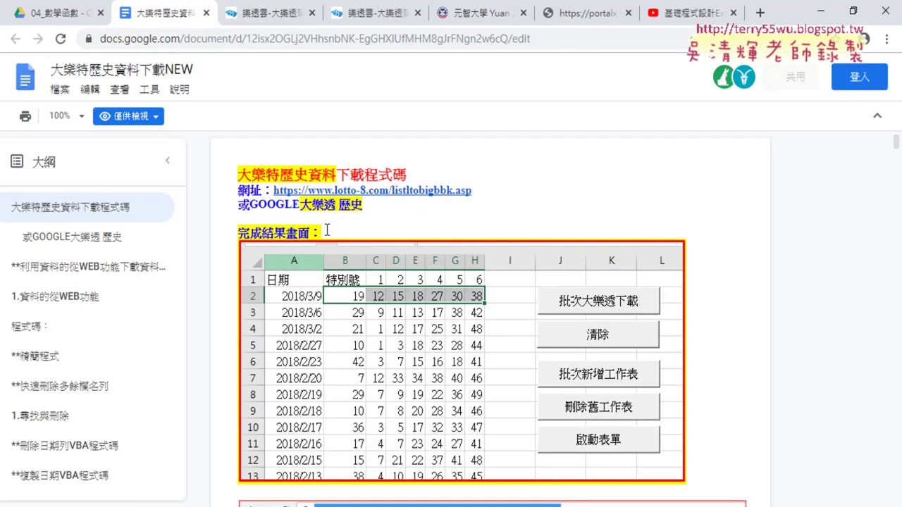
# Scroll to the 批次大樂透下載 macro and mark the page variable in its URL, then clear the marks
pyautogui.scroll(-3, 340, 240)
pyautogui.scroll(-1, 340, 239)
pyautogui.scroll(-3, 340, 239)
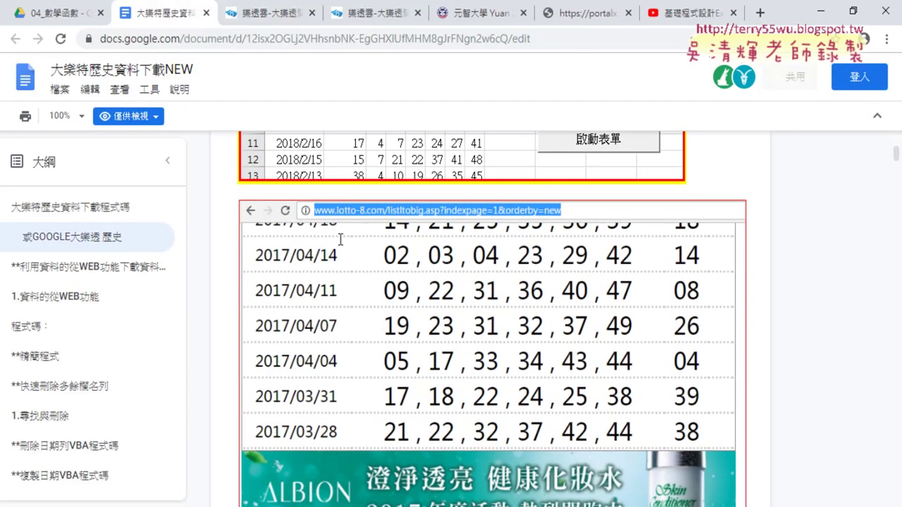
pyautogui.scroll(-1, 364, 280)
pyautogui.scroll(-3, 367, 277)
pyautogui.scroll(-3, 367, 277)
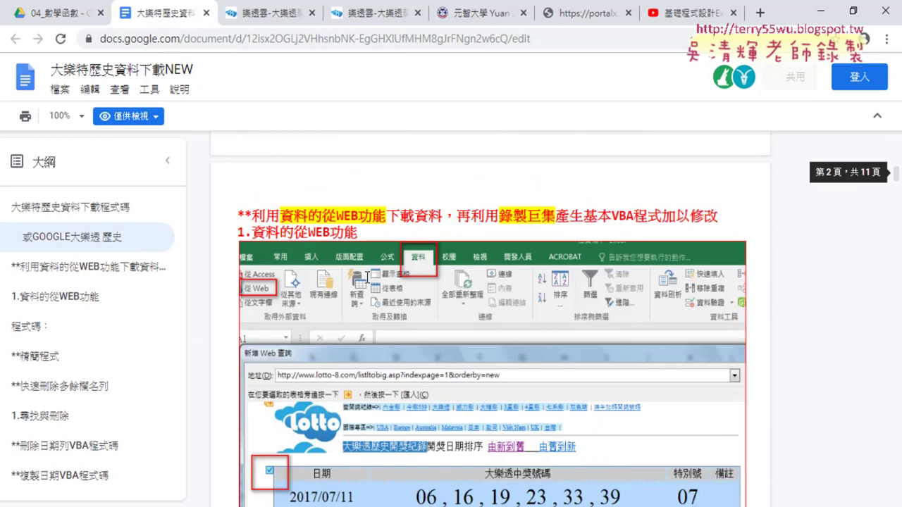
pyautogui.scroll(-3, 381, 282)
pyautogui.scroll(-3, 381, 282)
pyautogui.scroll(-3, 381, 282)
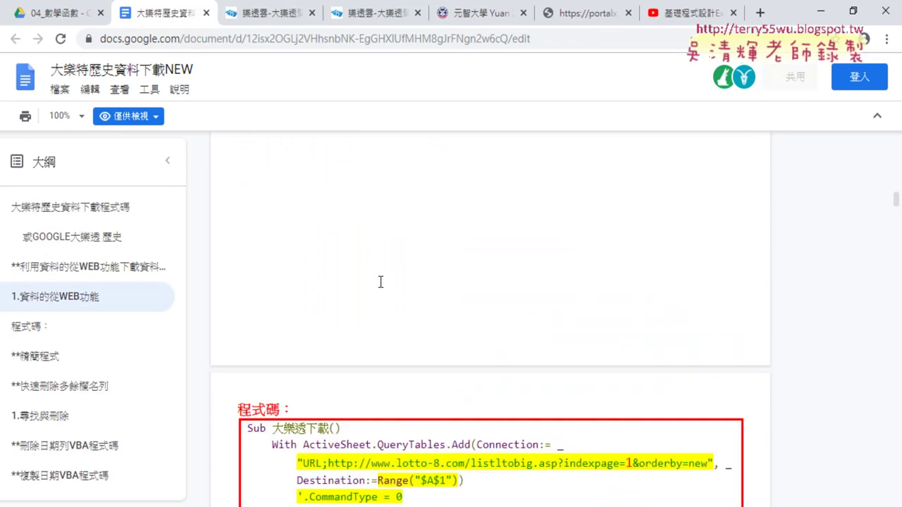
pyautogui.scroll(-3, 381, 282)
pyautogui.scroll(-1, 381, 282)
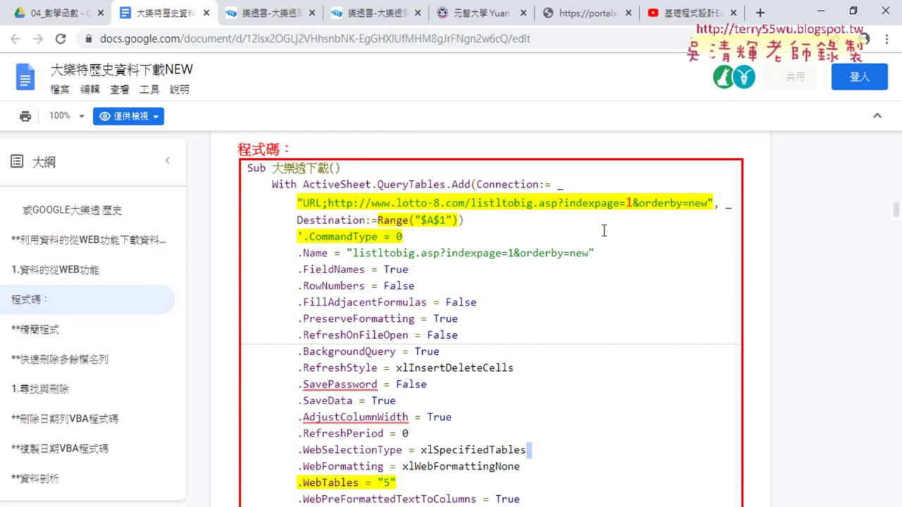
pyautogui.scroll(-1, 604, 231)
pyautogui.scroll(-5, 604, 231)
pyautogui.scroll(-3, 604, 230)
pyautogui.scroll(-2, 604, 230)
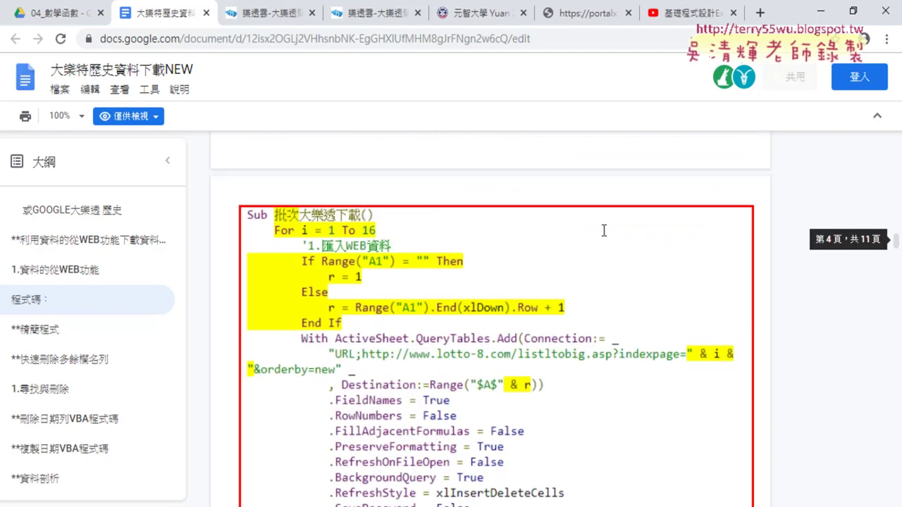
pyautogui.scroll(-1, 604, 230)
pyautogui.scroll(-2, 590, 272)
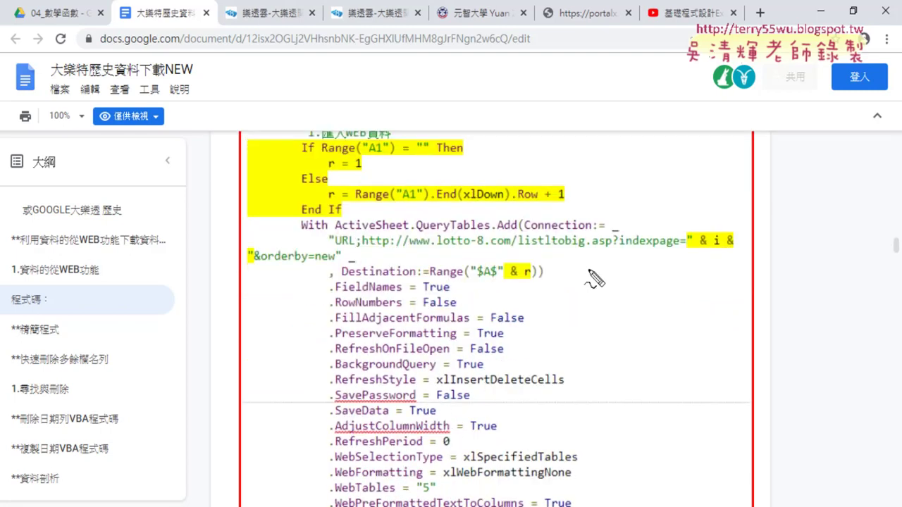
pyautogui.moveTo(687, 248); pyautogui.dragTo(737, 251)
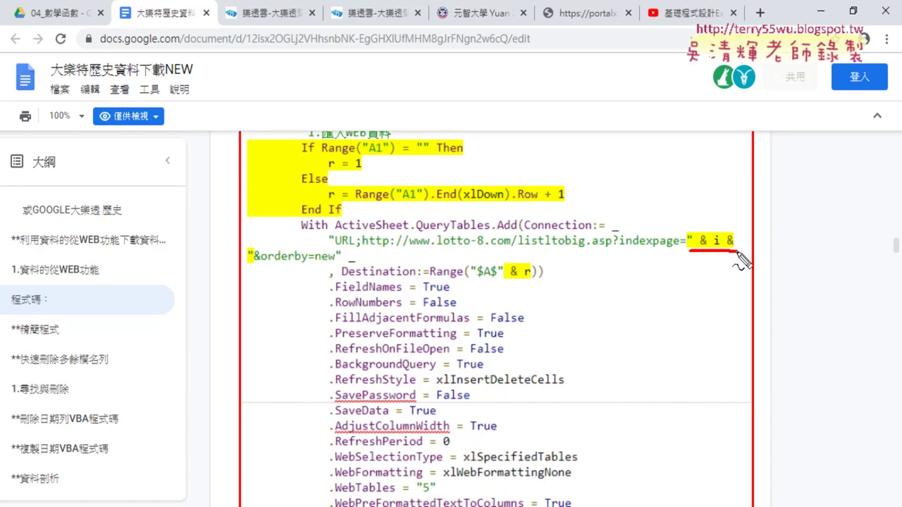
pyautogui.moveTo(244, 267); pyautogui.dragTo(252, 266)
pyautogui.press('Escape')
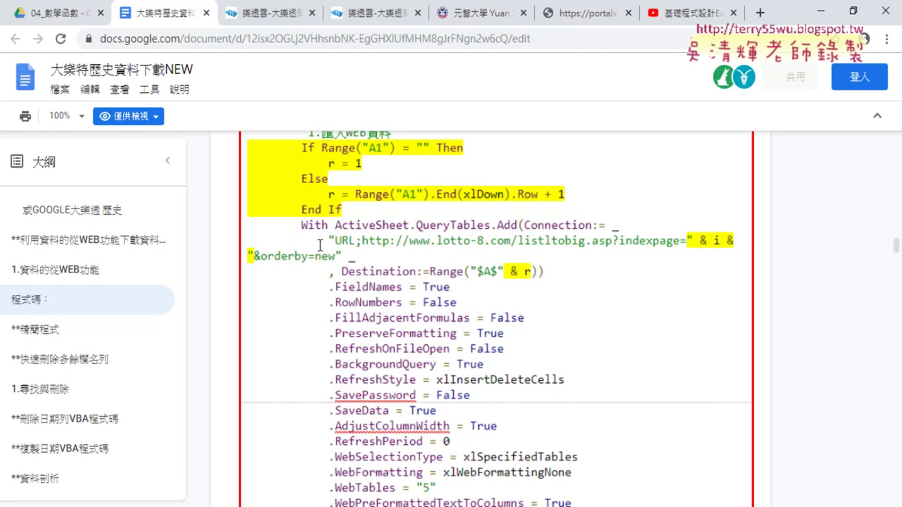
pyautogui.scroll(1, 319, 244)
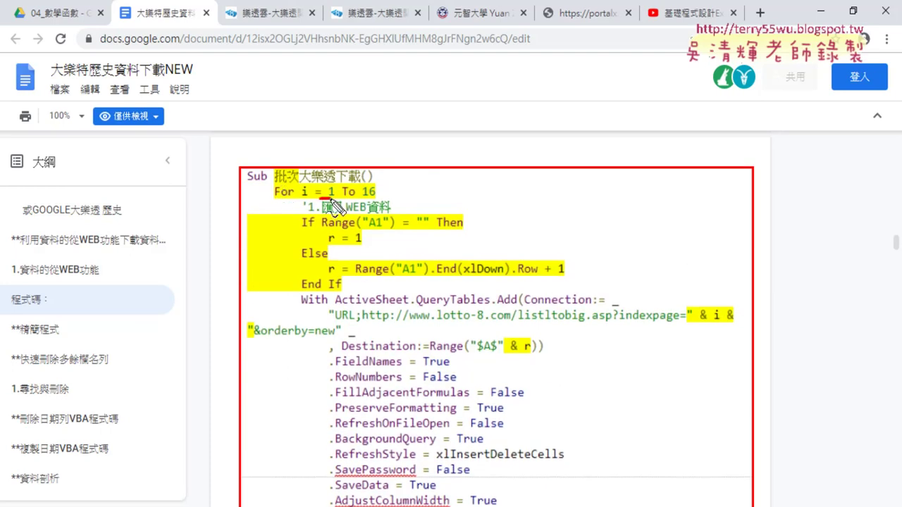
pyautogui.moveTo(327, 199)
pyautogui.mouseDown()
pyautogui.moveTo(381, 198)
pyautogui.moveTo(368, 186)
pyautogui.mouseUp()
pyautogui.moveTo(273, 200); pyautogui.dragTo(306, 201)
pyautogui.moveTo(731, 321); pyautogui.dragTo(701, 321)
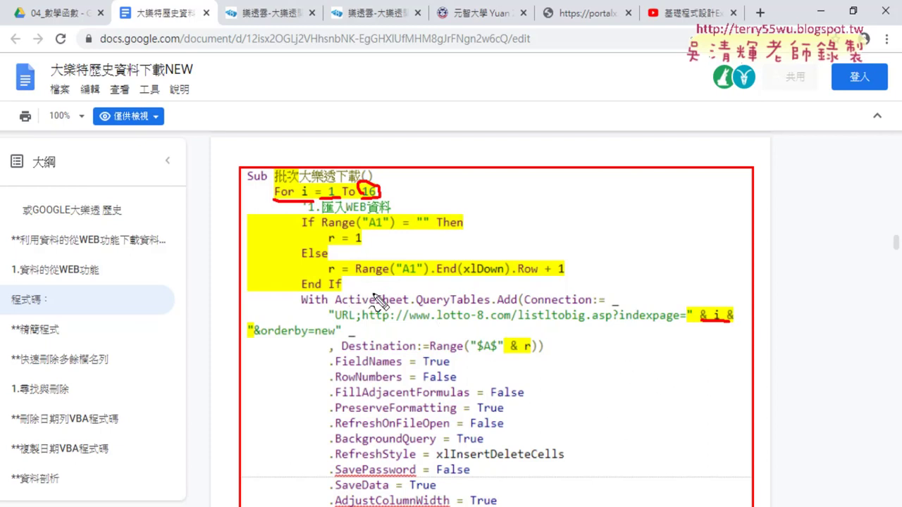
pyautogui.moveTo(535, 357); pyautogui.dragTo(505, 358)
pyautogui.moveTo(365, 243)
pyautogui.mouseDown()
pyautogui.moveTo(352, 246)
pyautogui.moveTo(436, 238)
pyautogui.mouseUp()
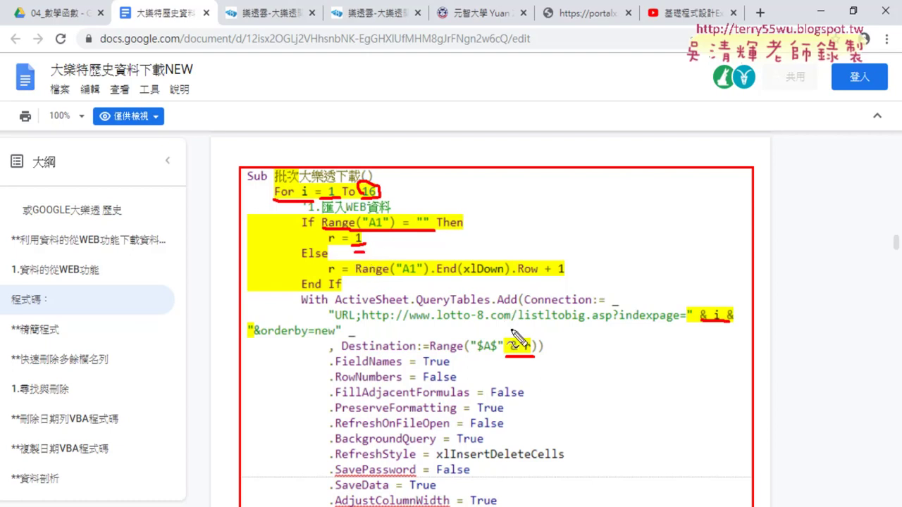
pyautogui.moveTo(525, 335); pyautogui.dragTo(526, 348)
pyautogui.moveTo(355, 278); pyautogui.dragTo(564, 279)
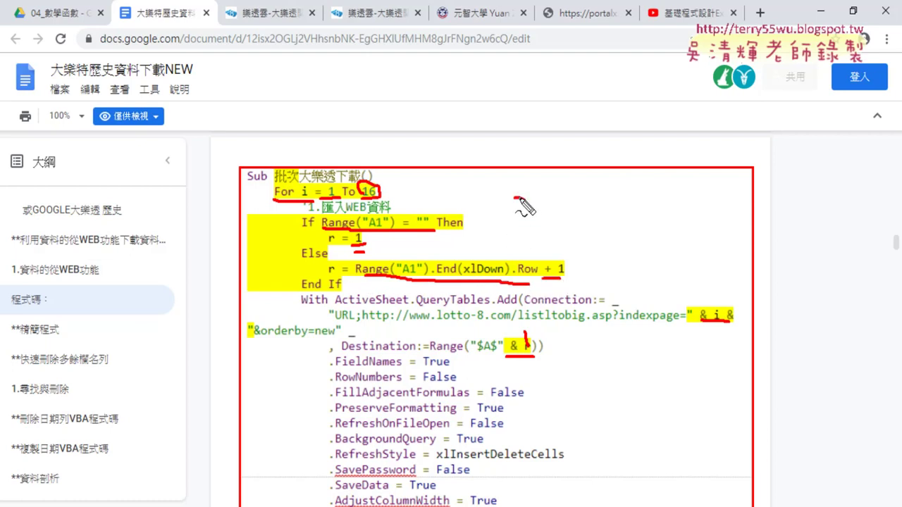
pyautogui.moveTo(522, 201)
pyautogui.mouseDown()
pyautogui.moveTo(523, 220)
pyautogui.moveTo(555, 208)
pyautogui.moveTo(548, 219)
pyautogui.moveTo(566, 218)
pyautogui.mouseUp()
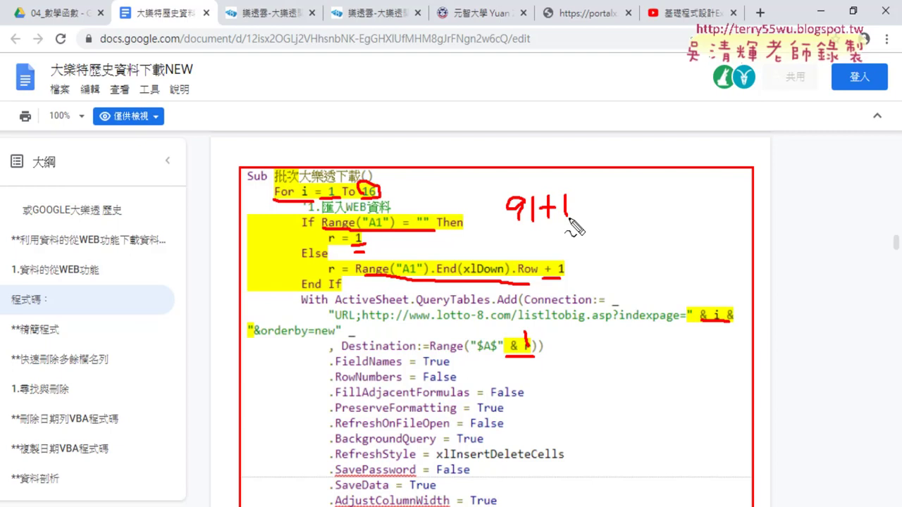
pyautogui.press('Escape')
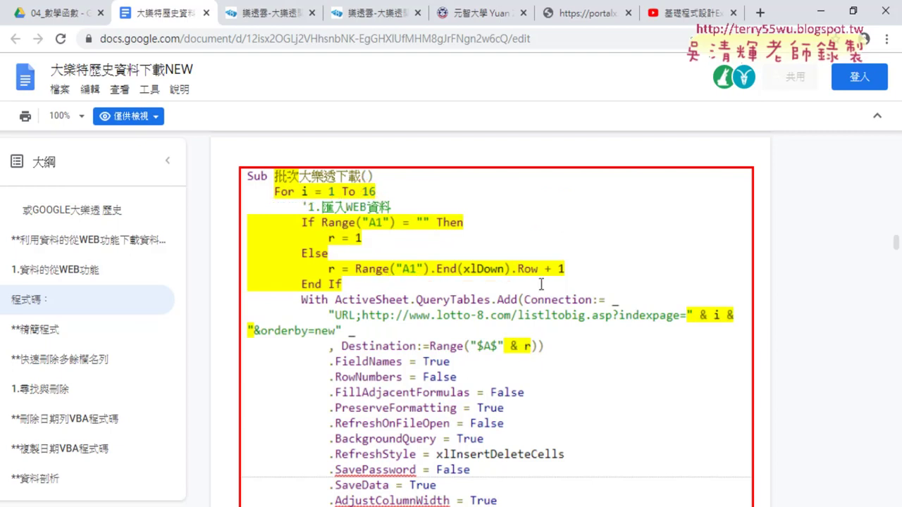
# Scroll the guide down to the 複製日期 VBA code
pyautogui.scroll(-3, 541, 284)
pyautogui.scroll(-3, 539, 296)
pyautogui.scroll(-1, 536, 304)
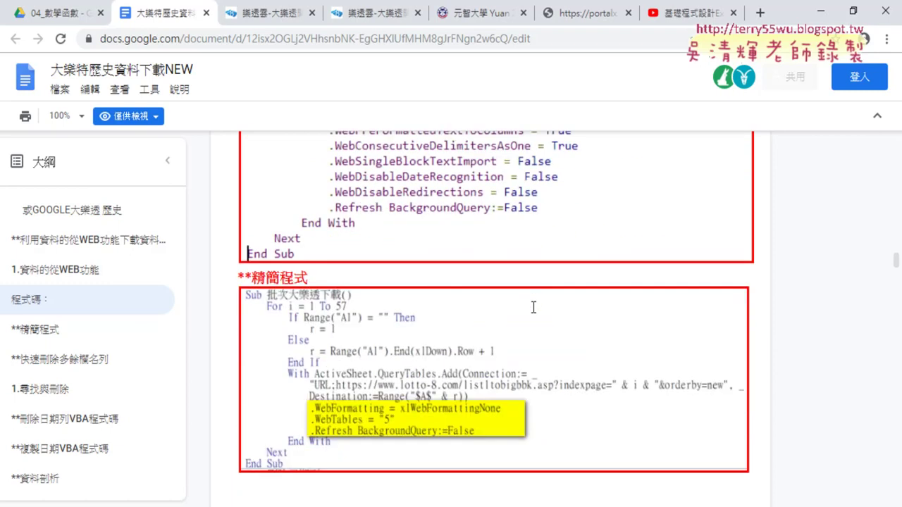
pyautogui.scroll(-2, 534, 307)
pyautogui.scroll(1, 437, 299)
pyautogui.scroll(3, 435, 300)
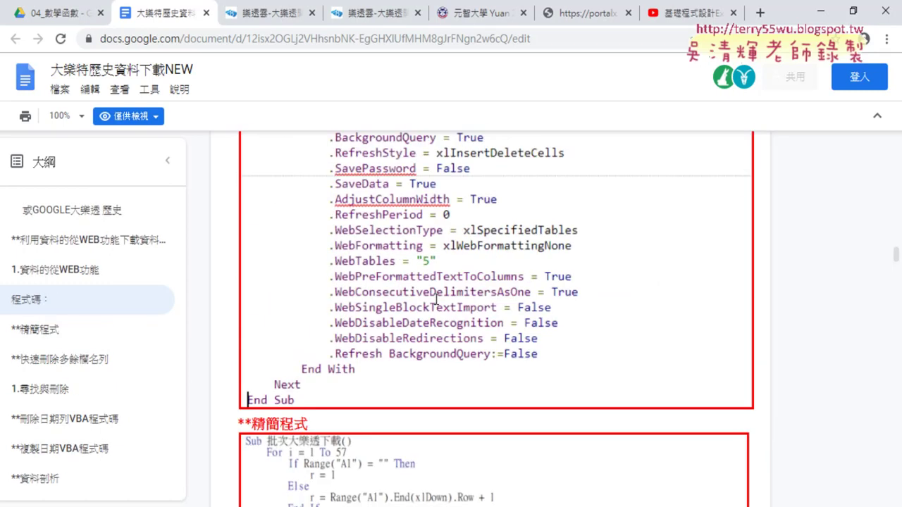
pyautogui.scroll(2, 430, 292)
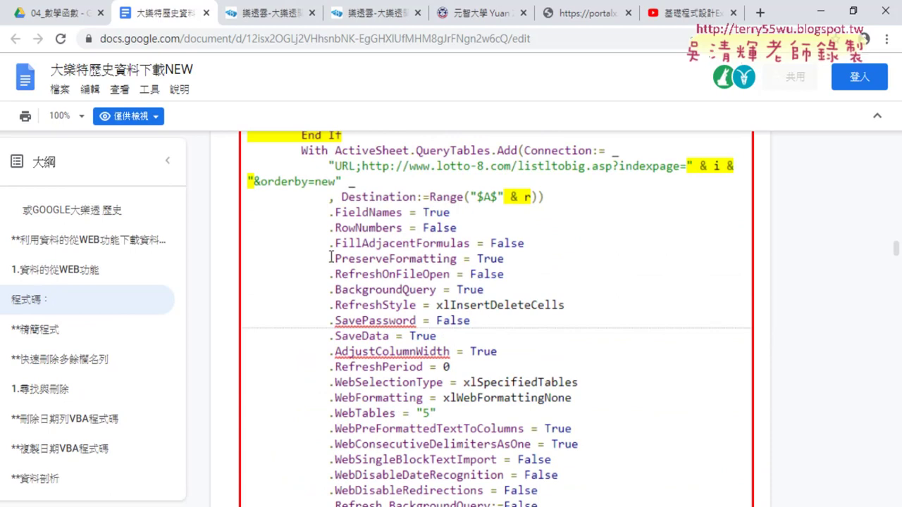
pyautogui.scroll(-3, 330, 257)
pyautogui.scroll(-2, 321, 296)
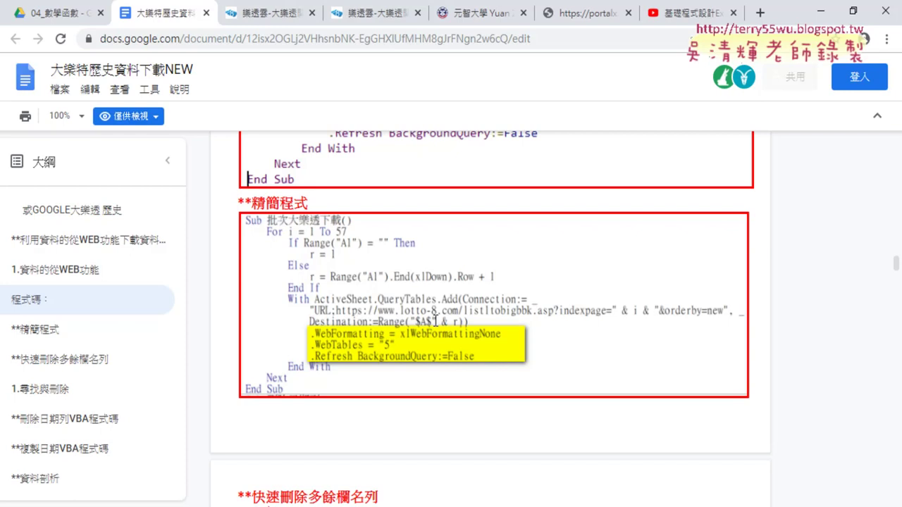
pyautogui.scroll(-3, 435, 321)
pyautogui.scroll(-2, 435, 318)
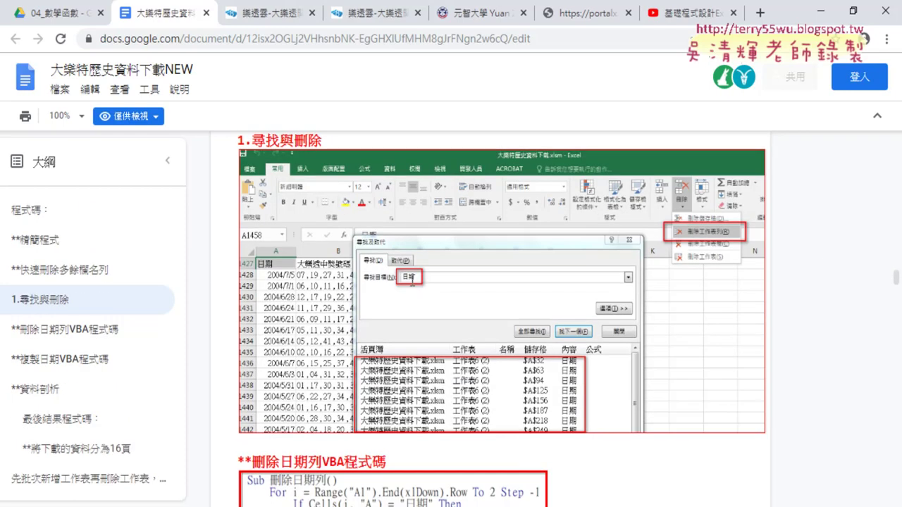
pyautogui.scroll(-2, 423, 296)
pyautogui.scroll(-2, 423, 296)
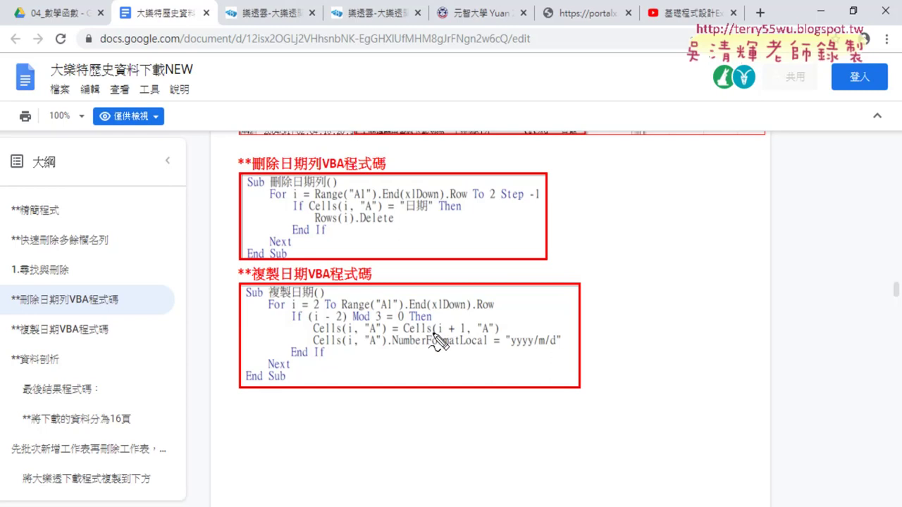
# Underline the next-row cell, NumberFormatLocal and yyyy/m/d format, then return to Excel
pyautogui.moveTo(411, 327)
pyautogui.mouseDown()
pyautogui.moveTo(486, 328)
pyautogui.moveTo(412, 305)
pyautogui.moveTo(387, 318)
pyautogui.moveTo(395, 323)
pyautogui.moveTo(326, 336)
pyautogui.mouseUp()
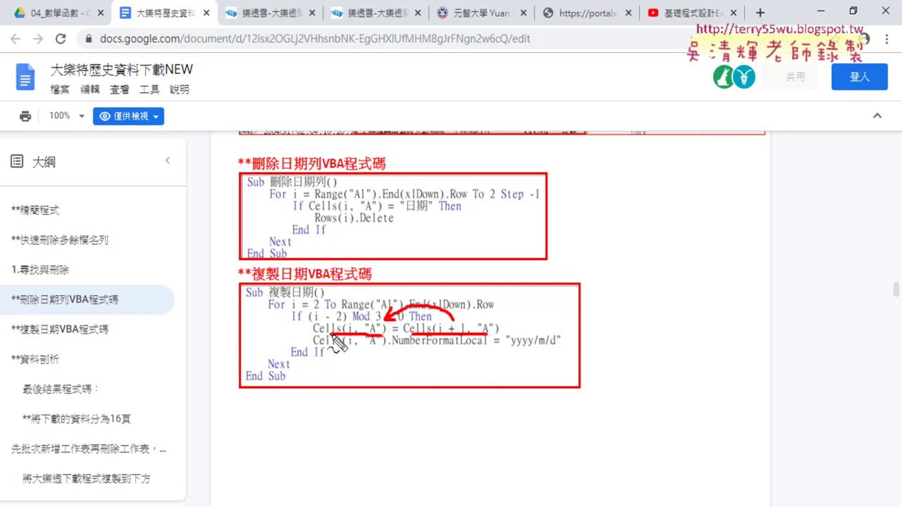
pyautogui.moveTo(386, 346); pyautogui.dragTo(486, 346)
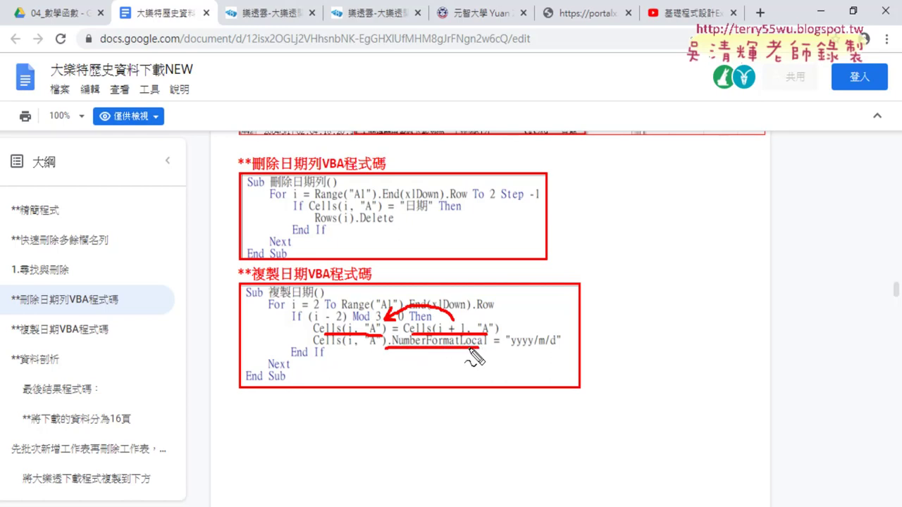
pyautogui.moveTo(506, 348); pyautogui.dragTo(553, 347)
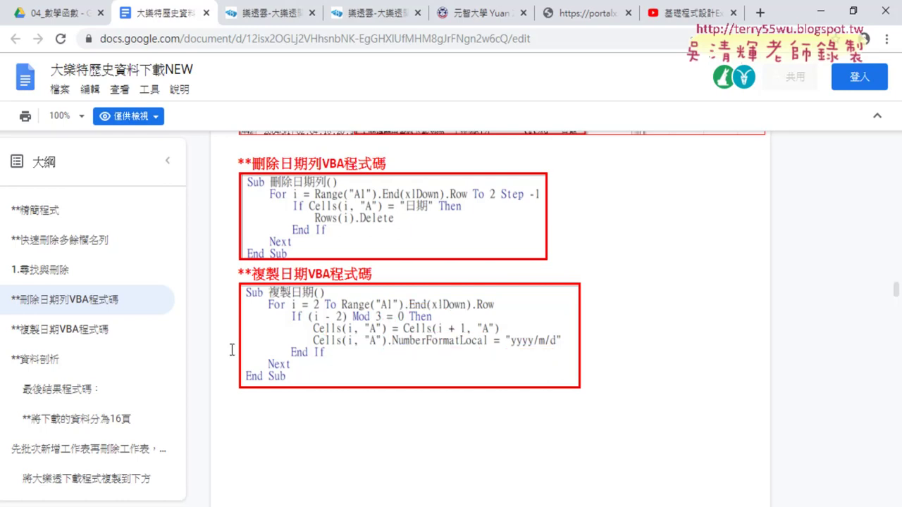
pyautogui.hotkey('alt', 'Tab')
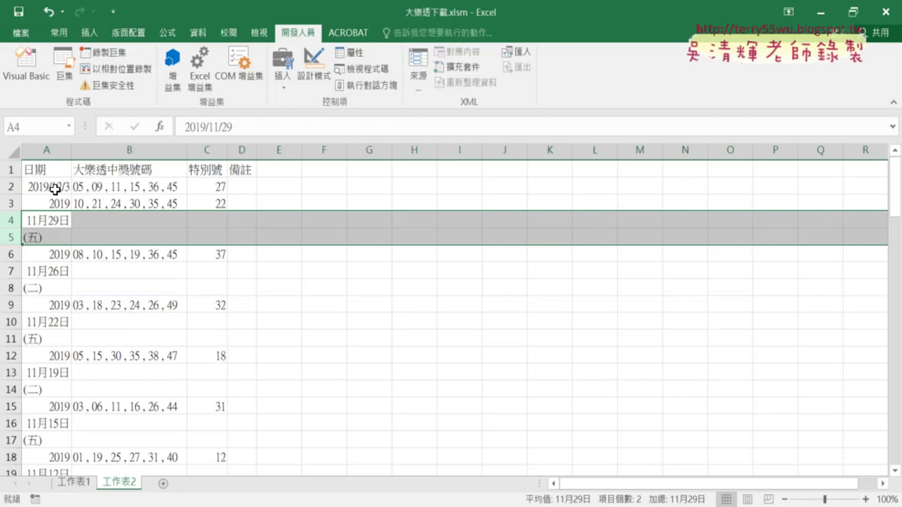
pyautogui.rightClick(56, 188)
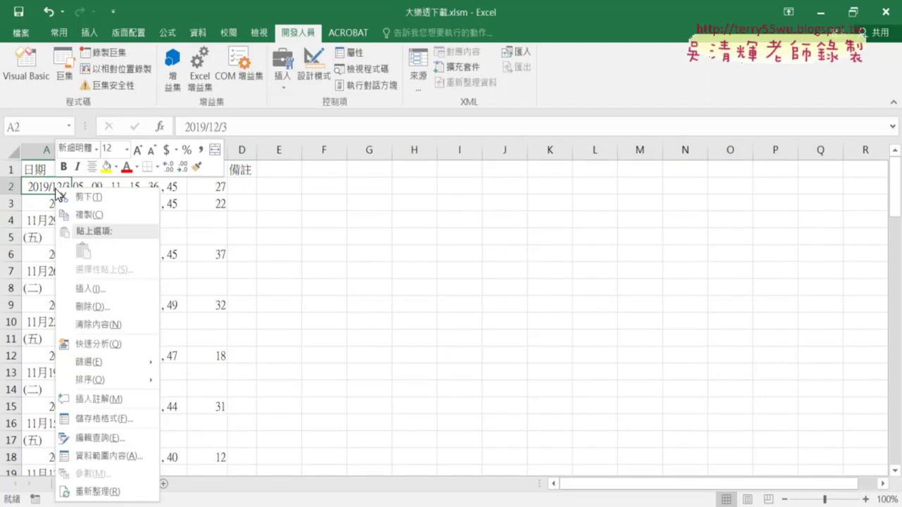
pyautogui.click(110, 418)
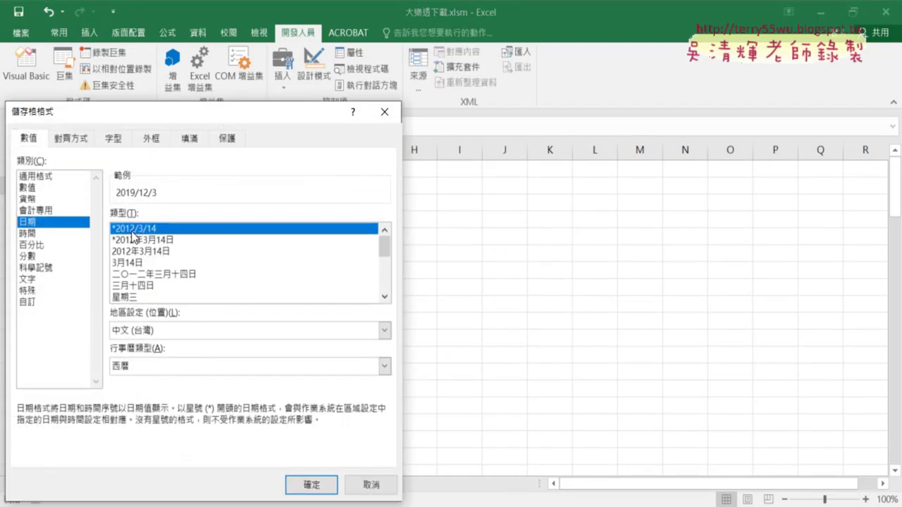
pyautogui.click(42, 302)
pyautogui.moveTo(151, 229); pyautogui.dragTo(92, 233)
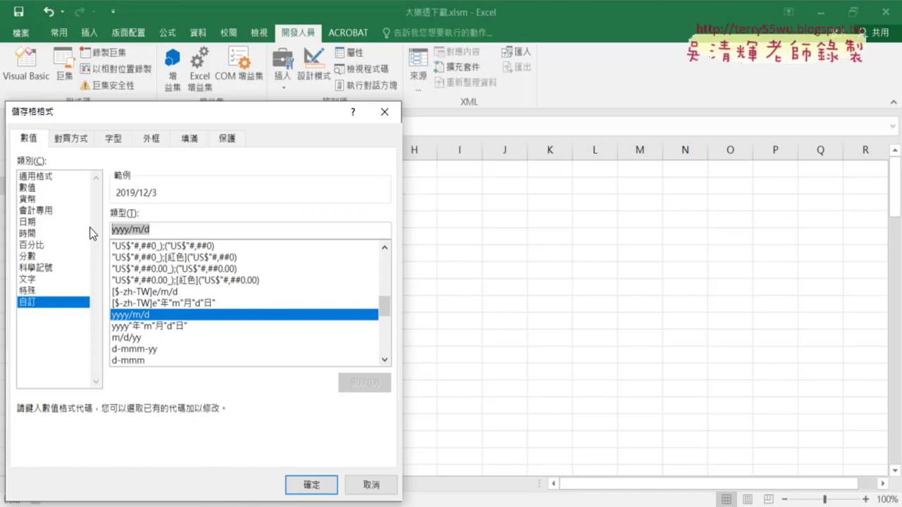
pyautogui.click(85, 222)
pyautogui.click(140, 240)
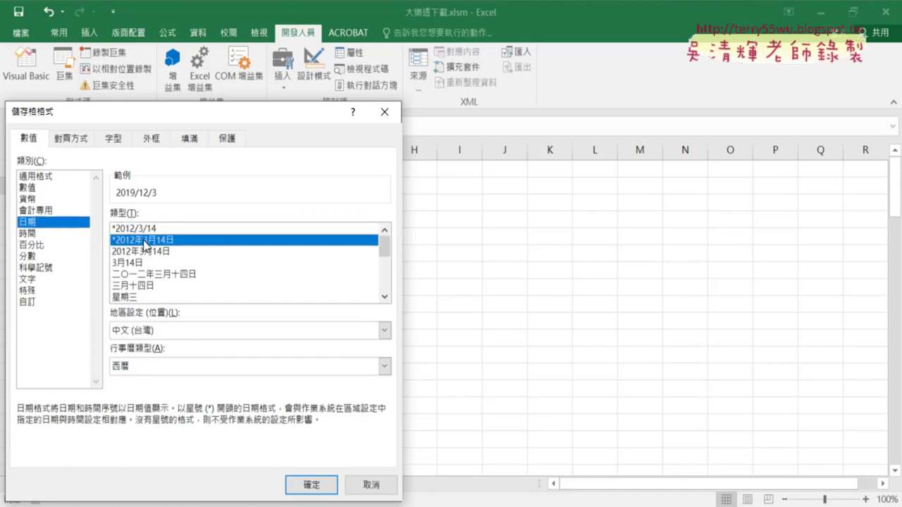
pyautogui.click(34, 303)
pyautogui.moveTo(262, 230); pyautogui.dragTo(99, 230)
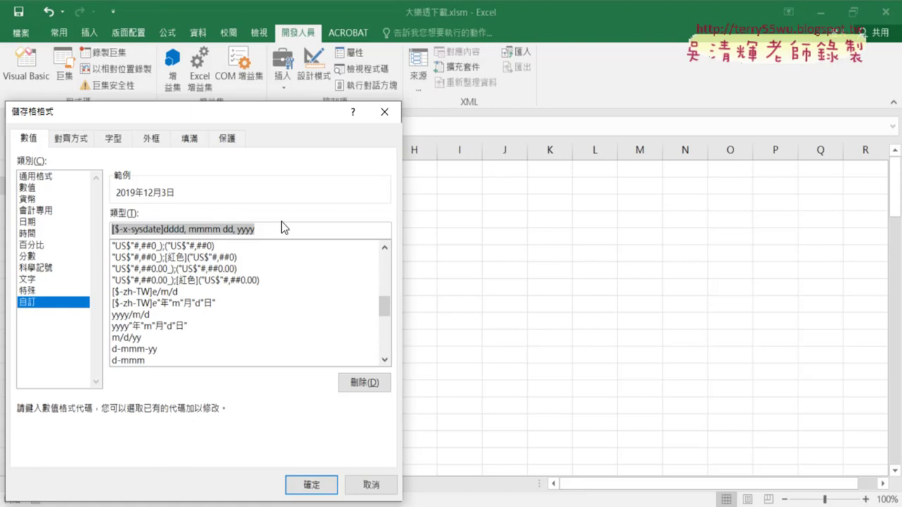
pyautogui.click(370, 485)
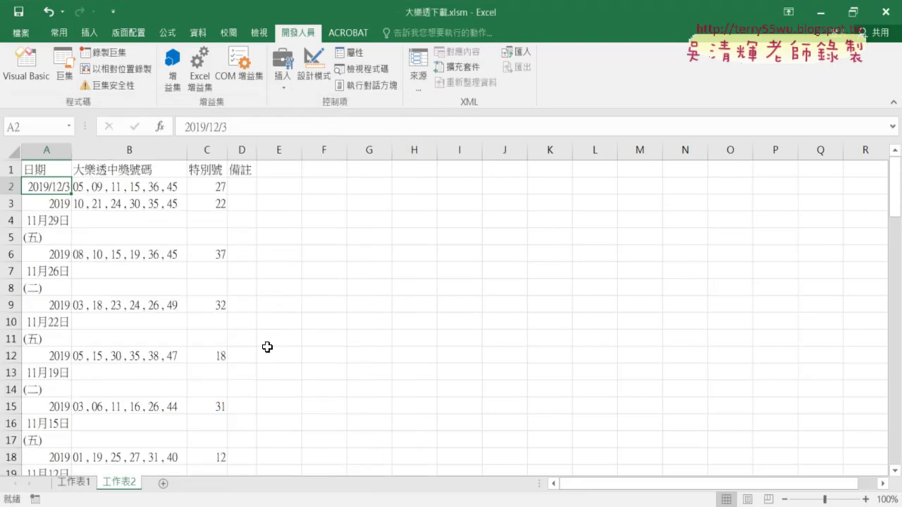
# Delete the leftover rows 4–5, then the 11月26日 and (二) rows below
pyautogui.moveTo(11, 221); pyautogui.dragTo(11, 235)
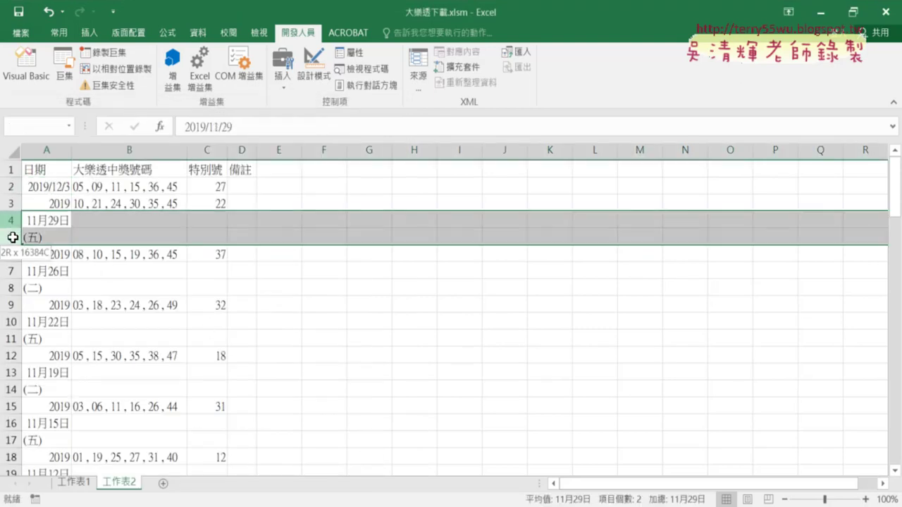
pyautogui.moveTo(10, 271); pyautogui.dragTo(13, 285)
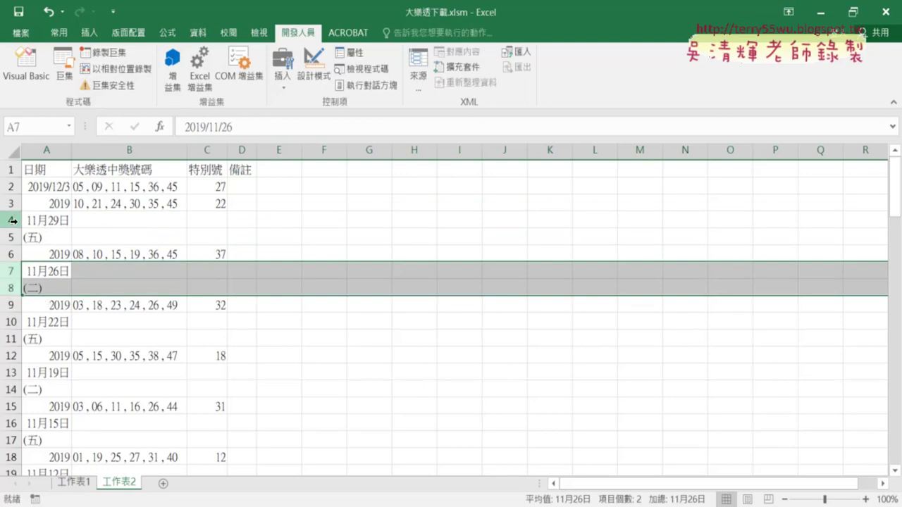
pyautogui.moveTo(11, 221); pyautogui.dragTo(11, 237)
pyautogui.rightClick(107, 237)
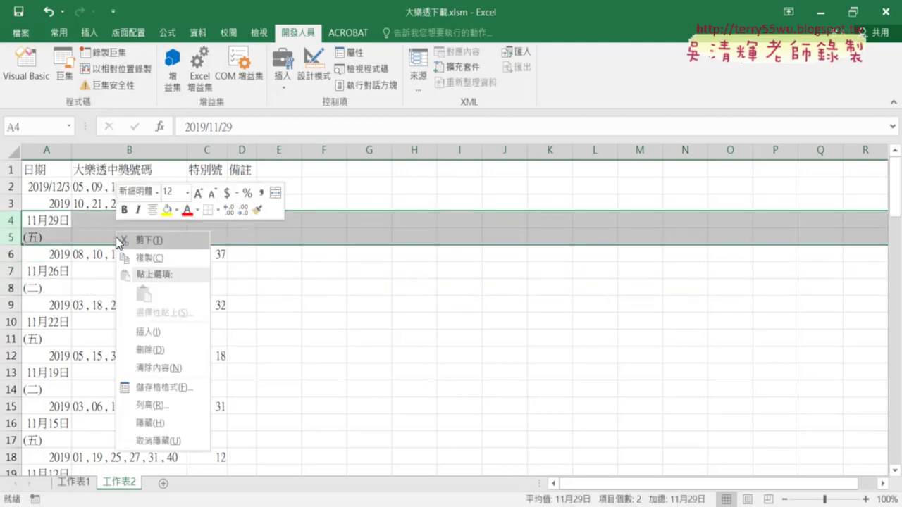
pyautogui.click(138, 345)
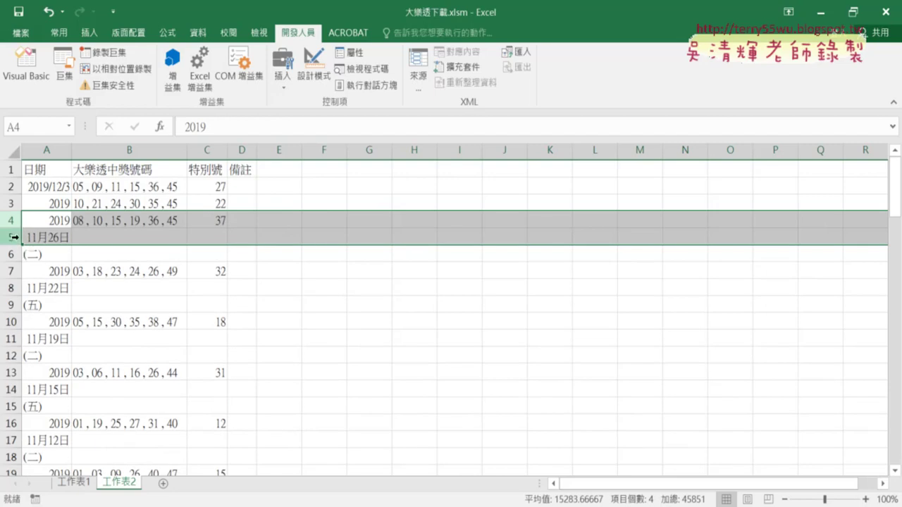
pyautogui.moveTo(14, 238); pyautogui.dragTo(16, 254)
pyautogui.rightClick(120, 250)
pyautogui.click(139, 347)
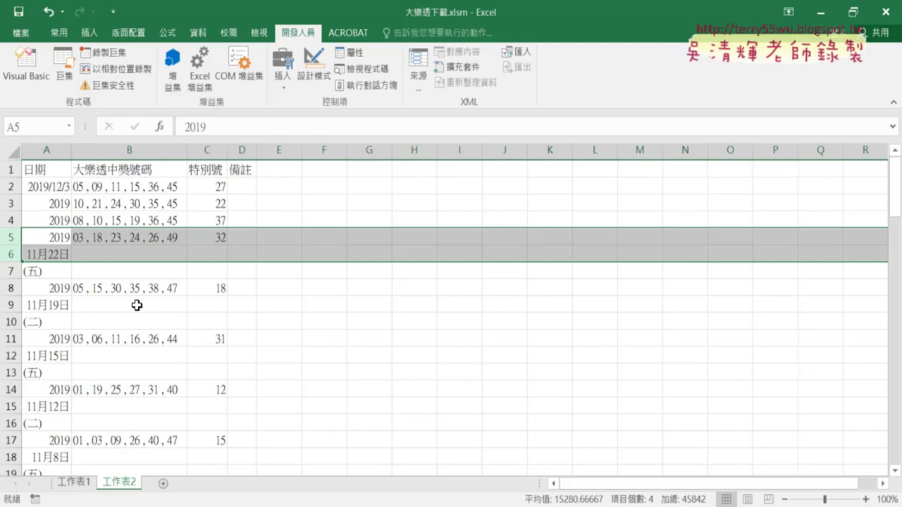
pyautogui.click(17, 255)
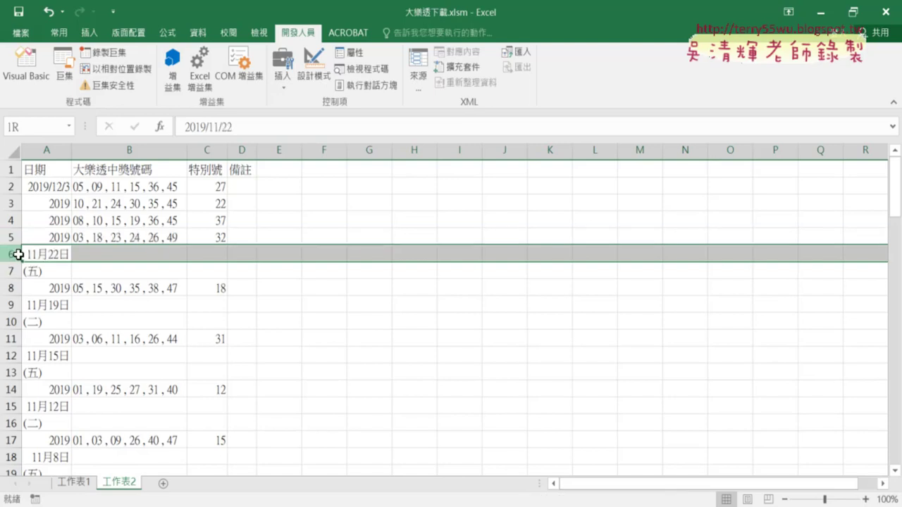
pyautogui.moveTo(17, 255); pyautogui.dragTo(17, 271)
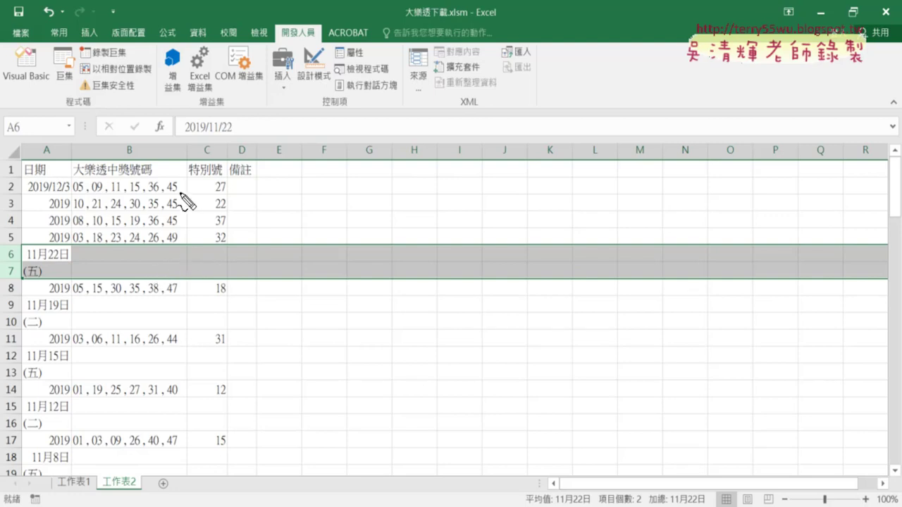
pyautogui.moveTo(184, 191)
pyautogui.mouseDown()
pyautogui.moveTo(67, 195)
pyautogui.moveTo(71, 185)
pyautogui.moveTo(141, 177)
pyautogui.moveTo(186, 177)
pyautogui.moveTo(187, 193)
pyautogui.mouseUp()
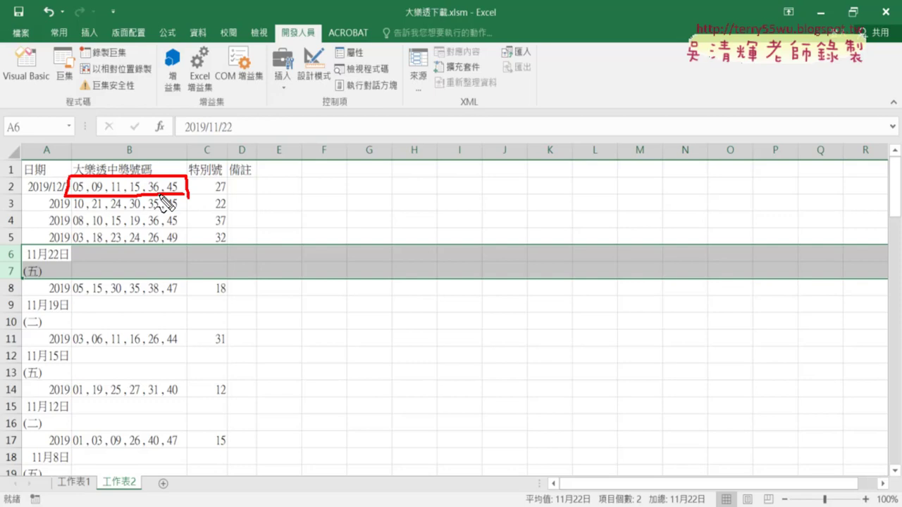
pyautogui.moveTo(86, 180)
pyautogui.mouseDown()
pyautogui.moveTo(86, 196)
pyautogui.moveTo(168, 198)
pyautogui.mouseUp()
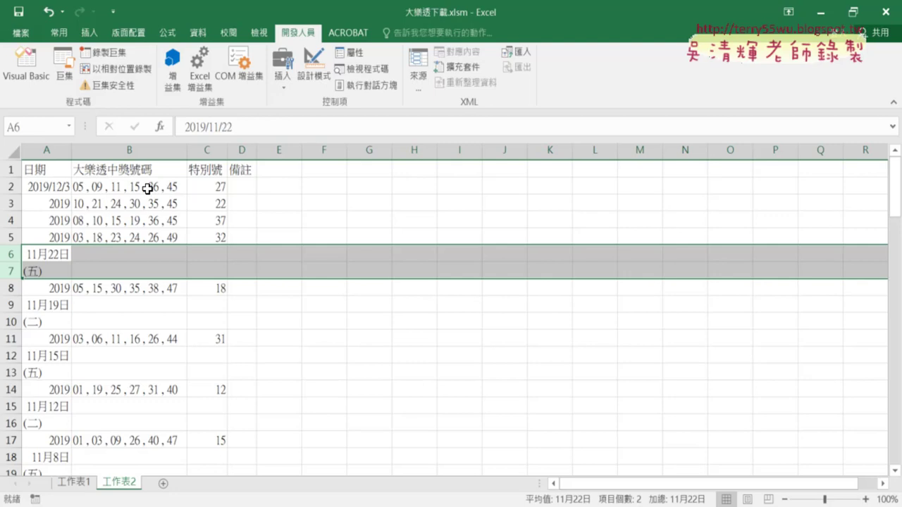
pyautogui.click(146, 187)
# Replace the 備註 heading by numbering D1 through I1 as 1 to 6, clearing the extra 7 in J1
pyautogui.moveTo(240, 186); pyautogui.dragTo(410, 189)
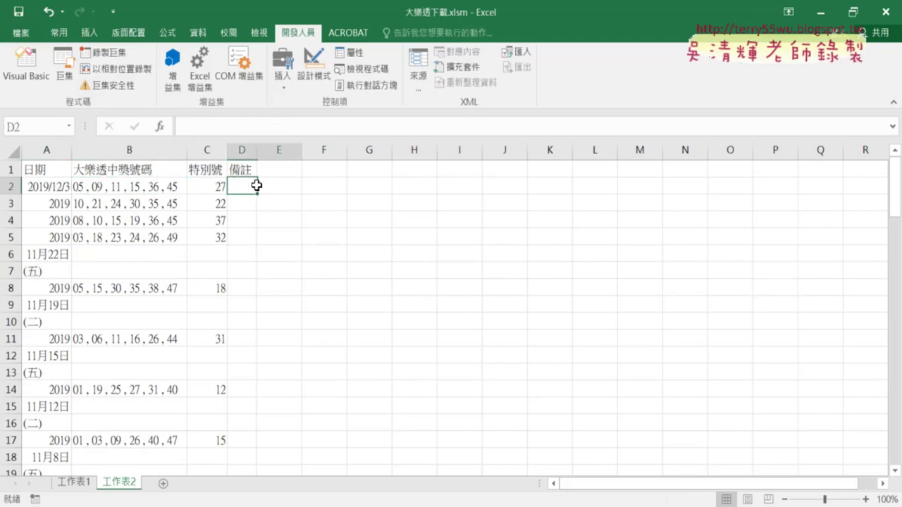
pyautogui.click(242, 169)
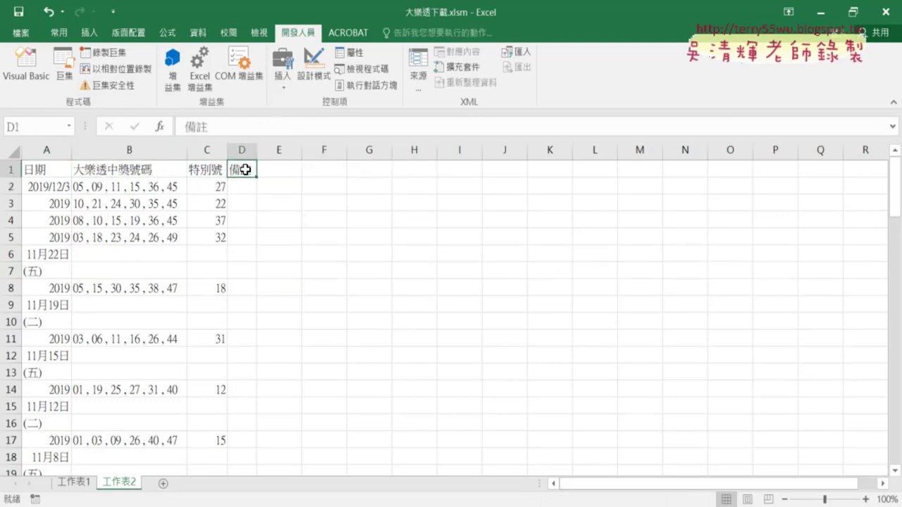
pyautogui.write('1')
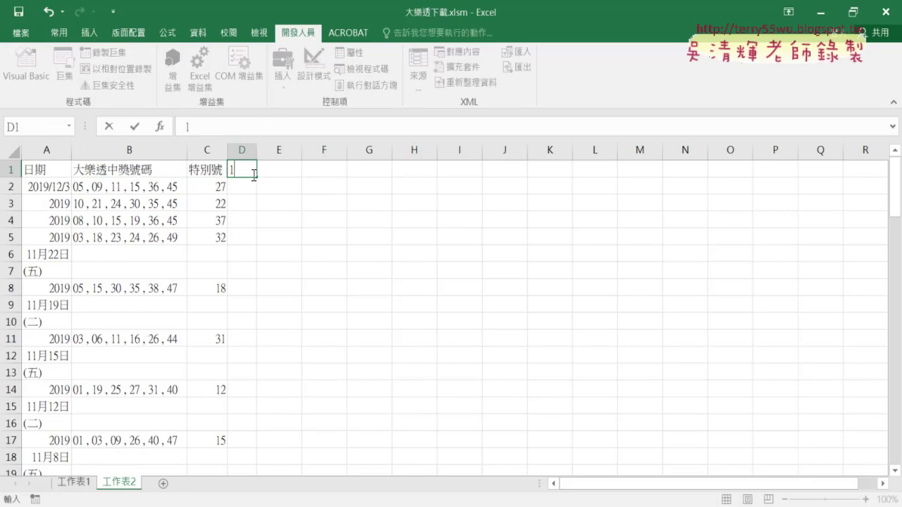
pyautogui.moveTo(256, 178); pyautogui.dragTo(508, 175)
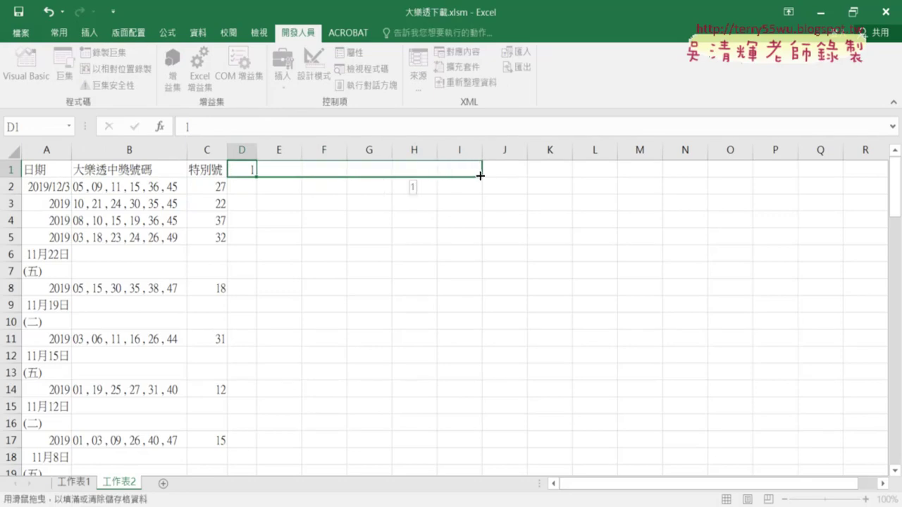
pyautogui.moveTo(508, 176); pyautogui.dragTo(508, 175)
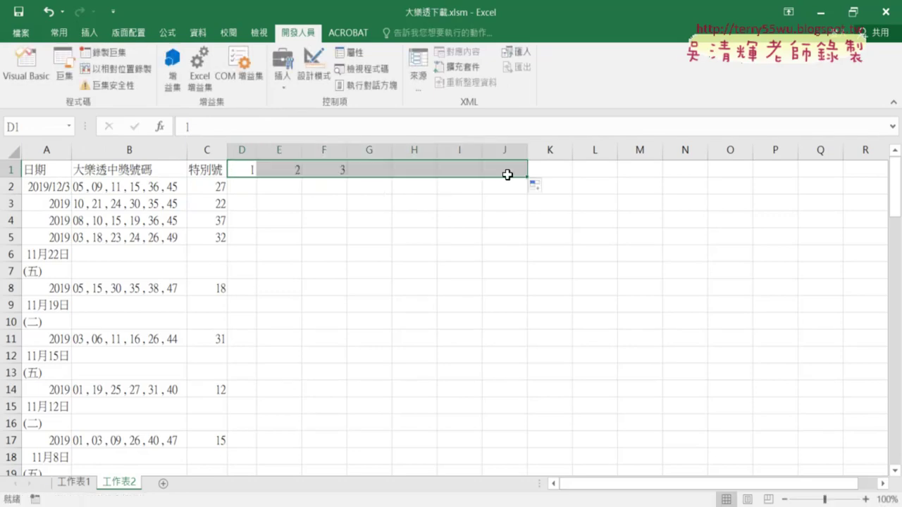
pyautogui.click(508, 173)
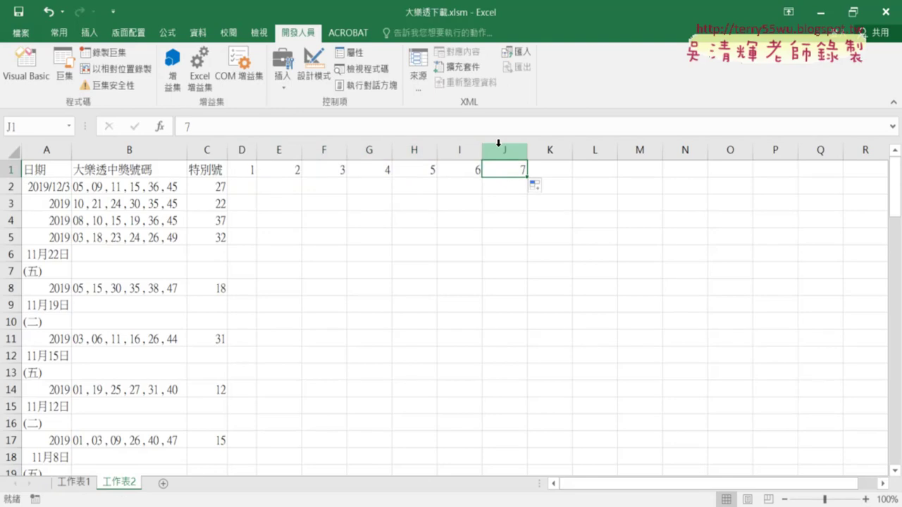
pyautogui.press('Delete')
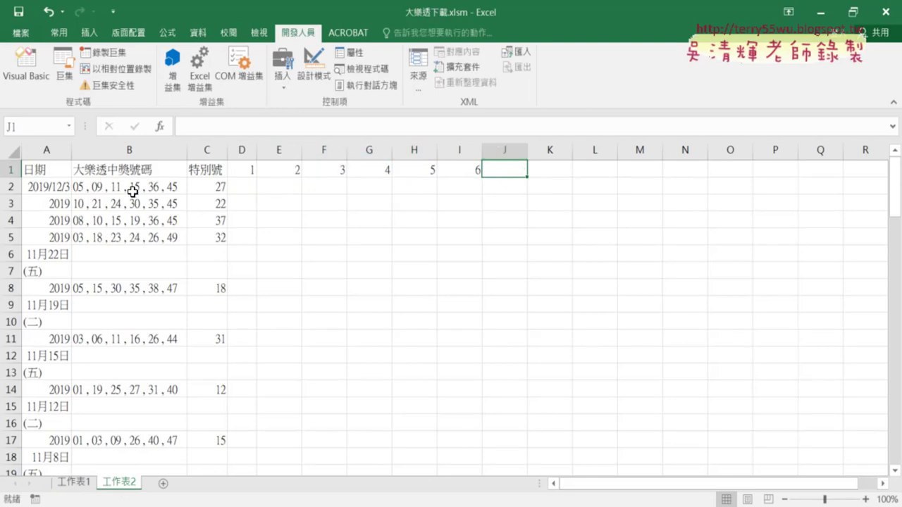
pyautogui.click(134, 192)
pyautogui.moveTo(241, 189); pyautogui.dragTo(466, 186)
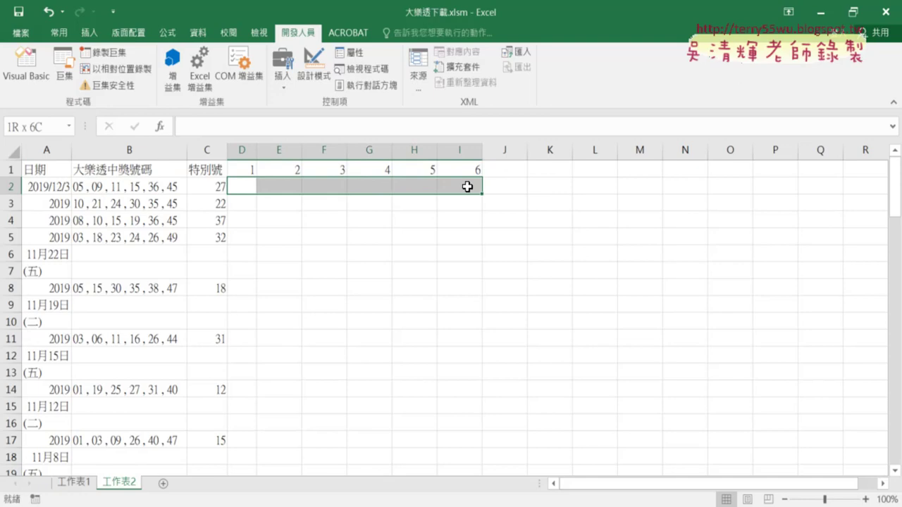
# Inspect B2's comma-separated draw numbers 05, 09, 11, 15, 36, 45 without changing them
pyautogui.click(165, 184)
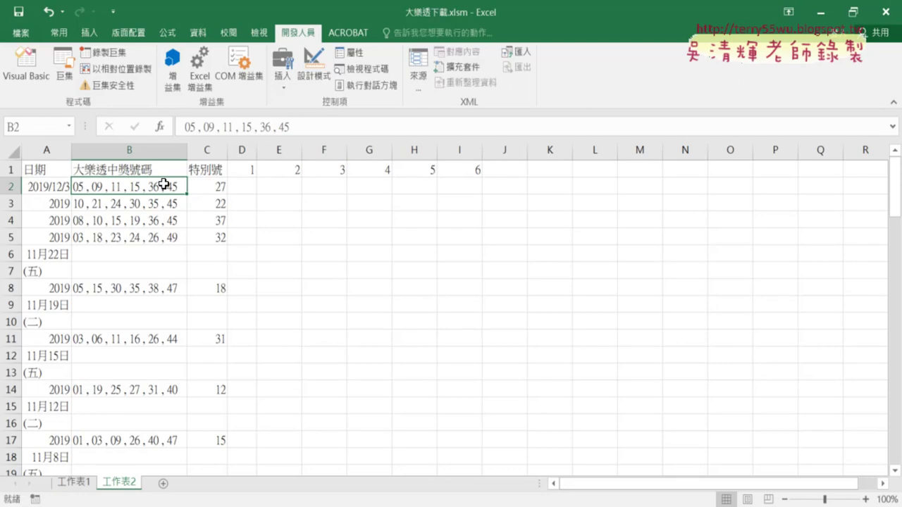
pyautogui.click(193, 125)
pyautogui.doubleClick(193, 126)
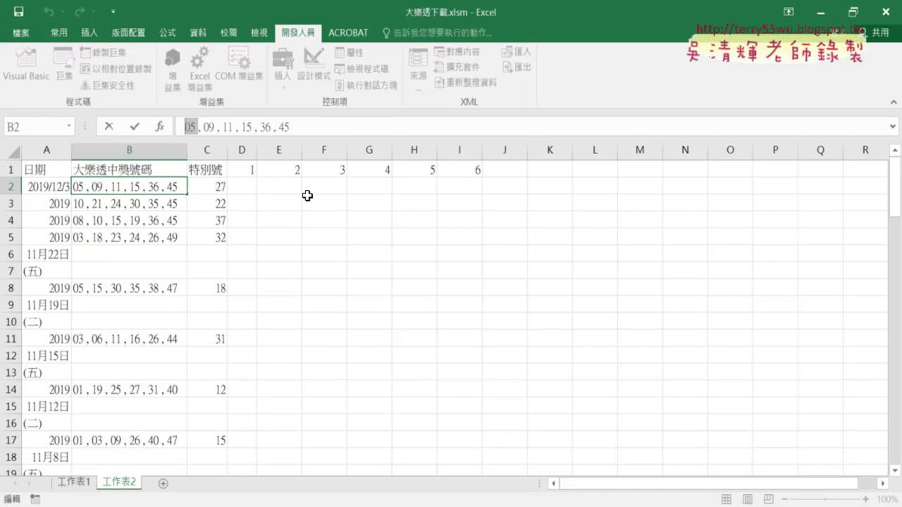
pyautogui.click(317, 232)
pyautogui.click(164, 192)
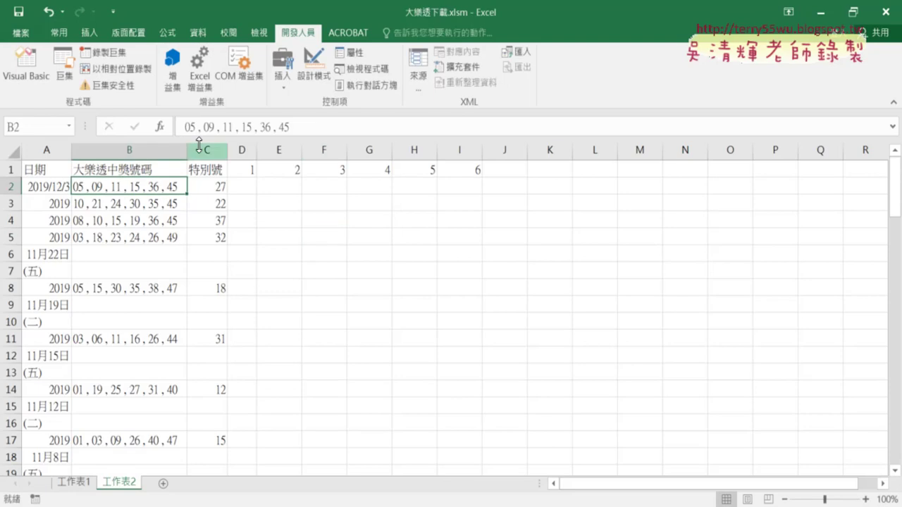
pyautogui.click(200, 33)
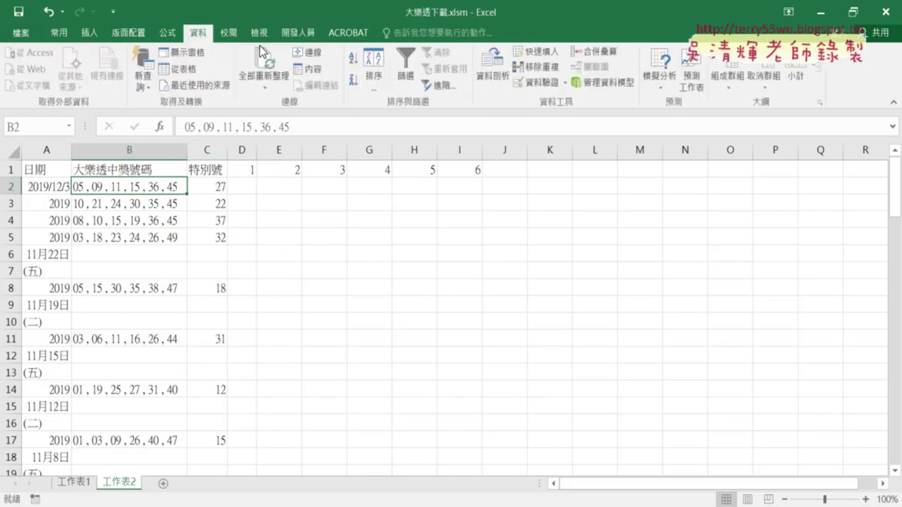
# Start Text to Columns on B2 as Delimited, splitting on Comma instead of Tab
pyautogui.click(493, 78)
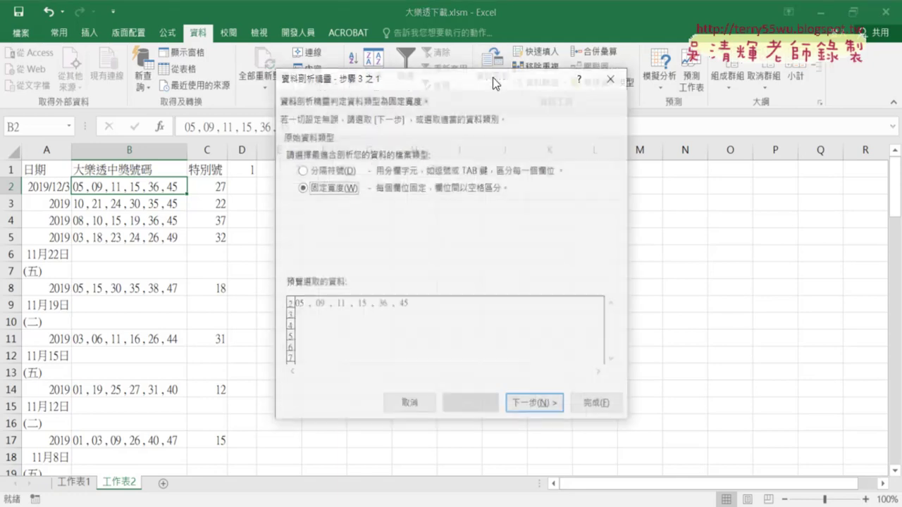
pyautogui.click(325, 169)
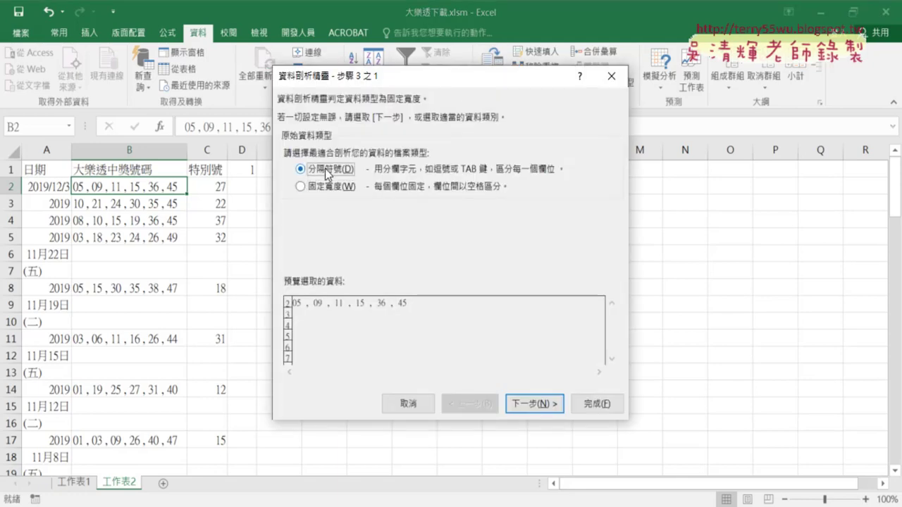
pyautogui.click(324, 186)
pyautogui.click(327, 171)
pyautogui.click(524, 405)
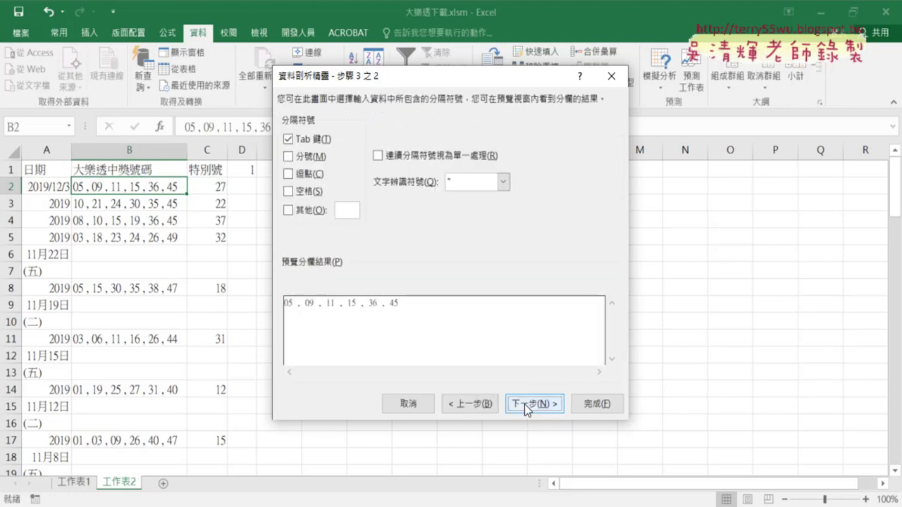
pyautogui.click(289, 174)
pyautogui.click(289, 140)
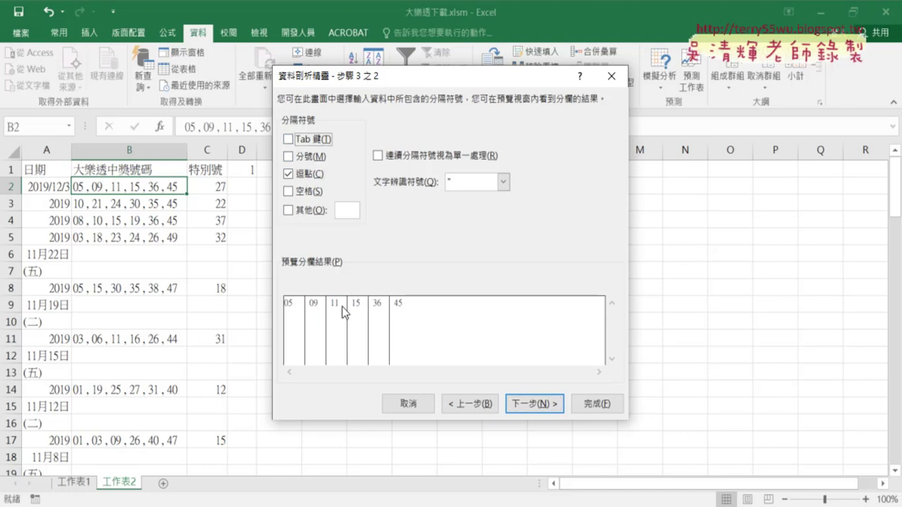
pyautogui.click(544, 405)
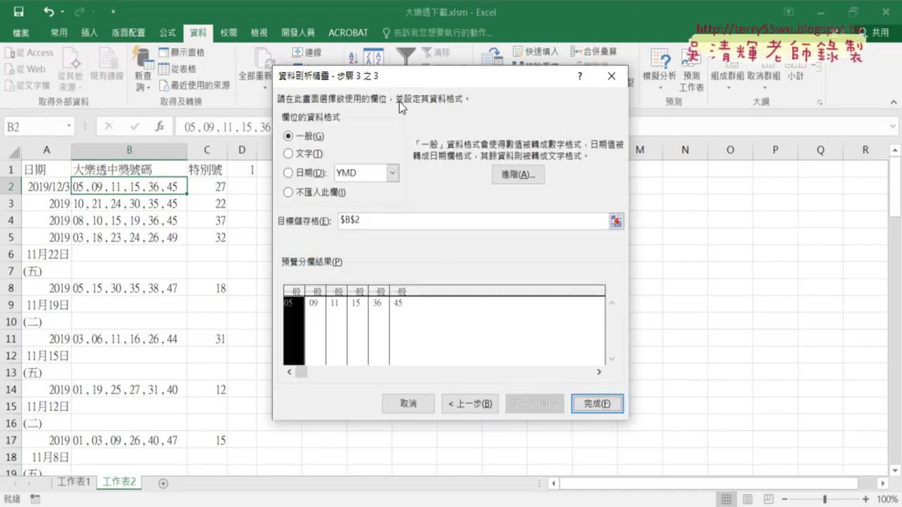
# Set the split destination to $D$2 and finish, filling D2–I2 with 5, 9, 11, 15, 36, 45
pyautogui.moveTo(399, 77); pyautogui.dragTo(526, 83)
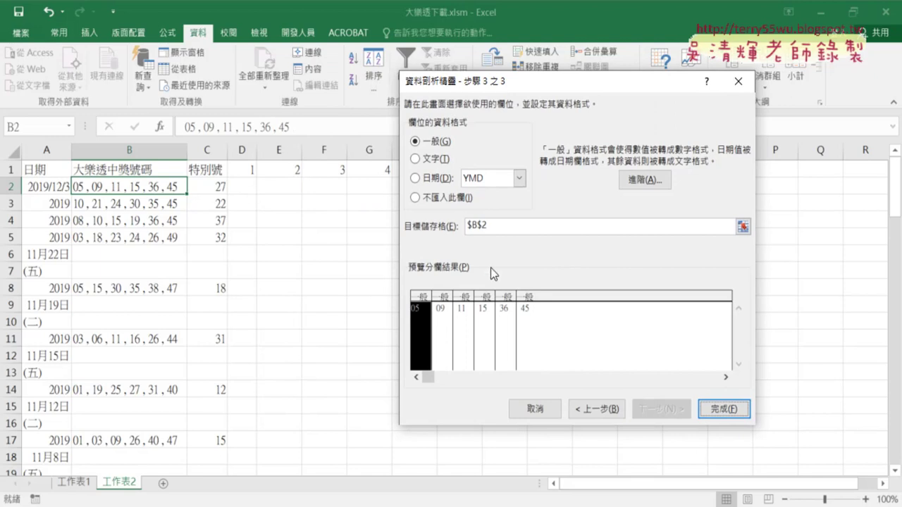
pyautogui.click(497, 226)
pyautogui.click(242, 186)
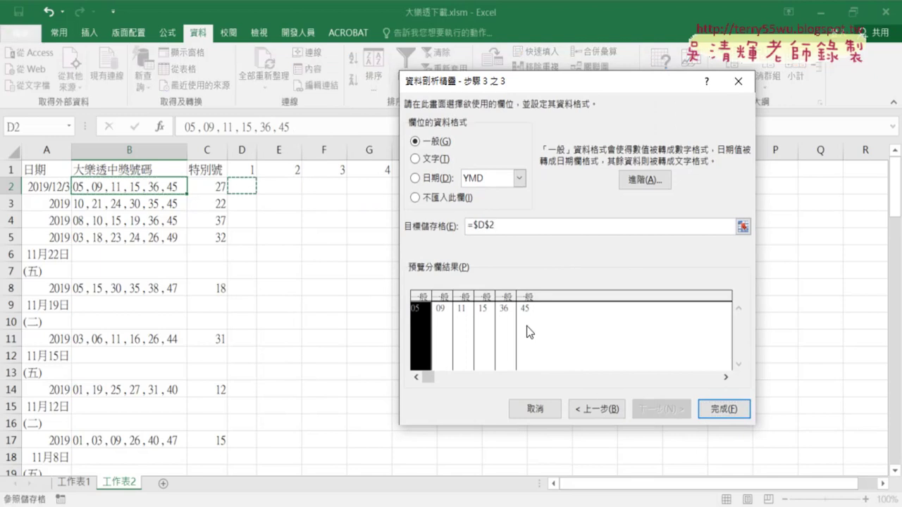
pyautogui.click(737, 413)
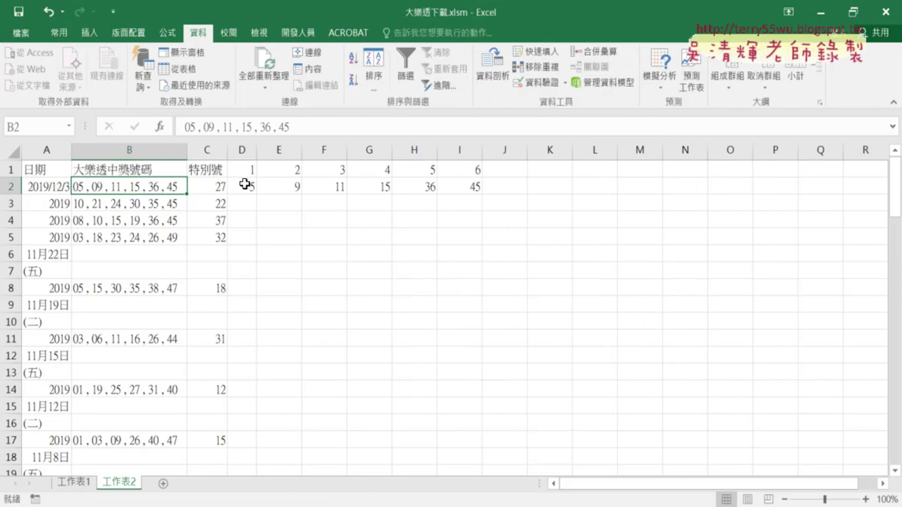
# Delete the split numbers from D2:I2, leaving the draw numbers only in B2
pyautogui.moveTo(244, 184); pyautogui.dragTo(474, 185)
pyautogui.press('Delete')
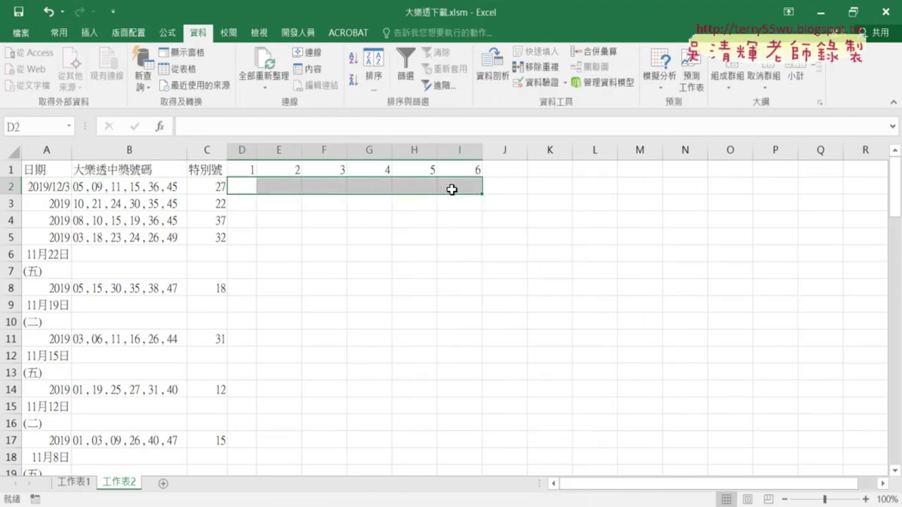
pyautogui.click(172, 187)
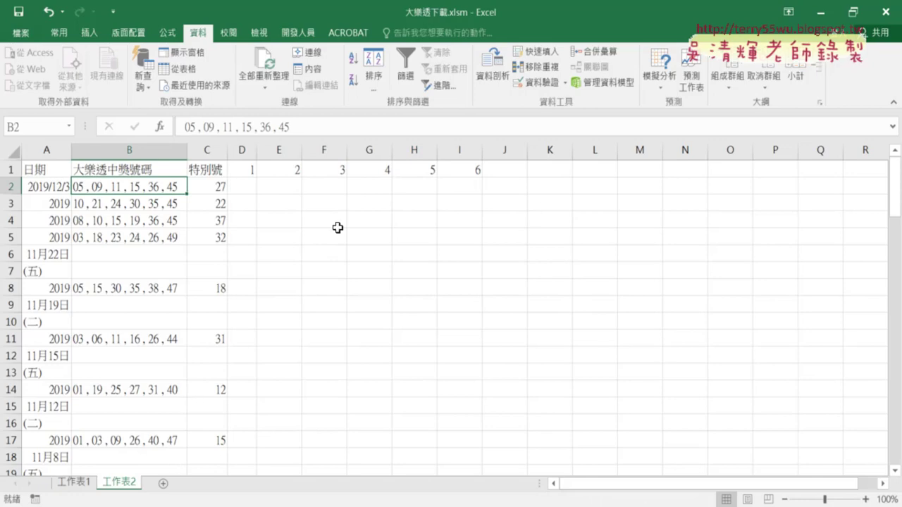
pyautogui.moveTo(11, 254); pyautogui.dragTo(10, 270)
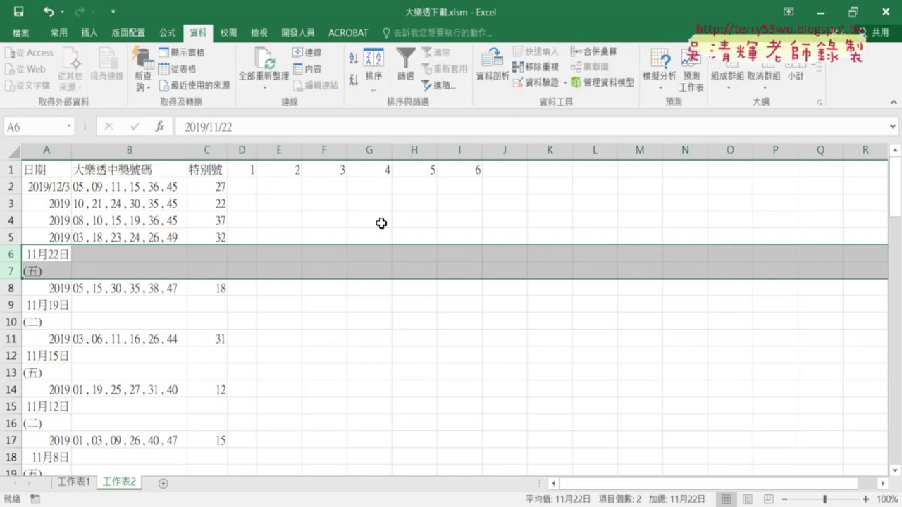
pyautogui.click(170, 189)
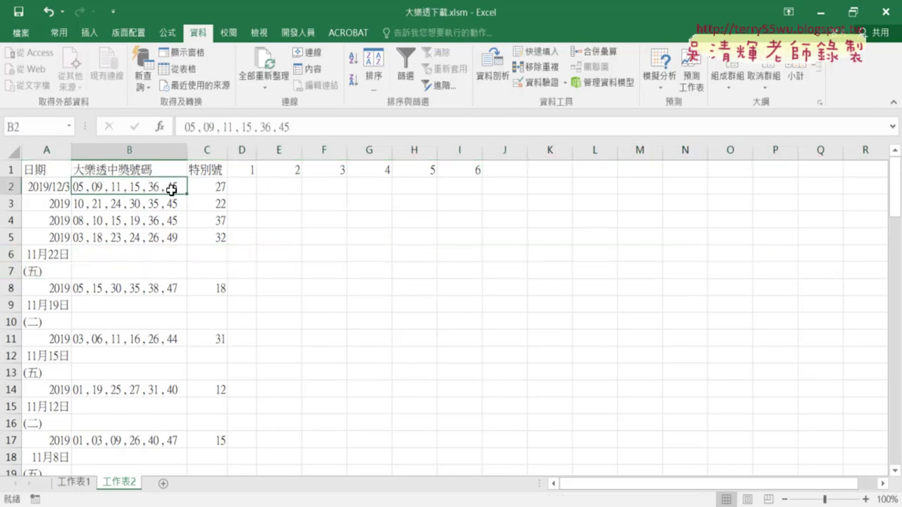